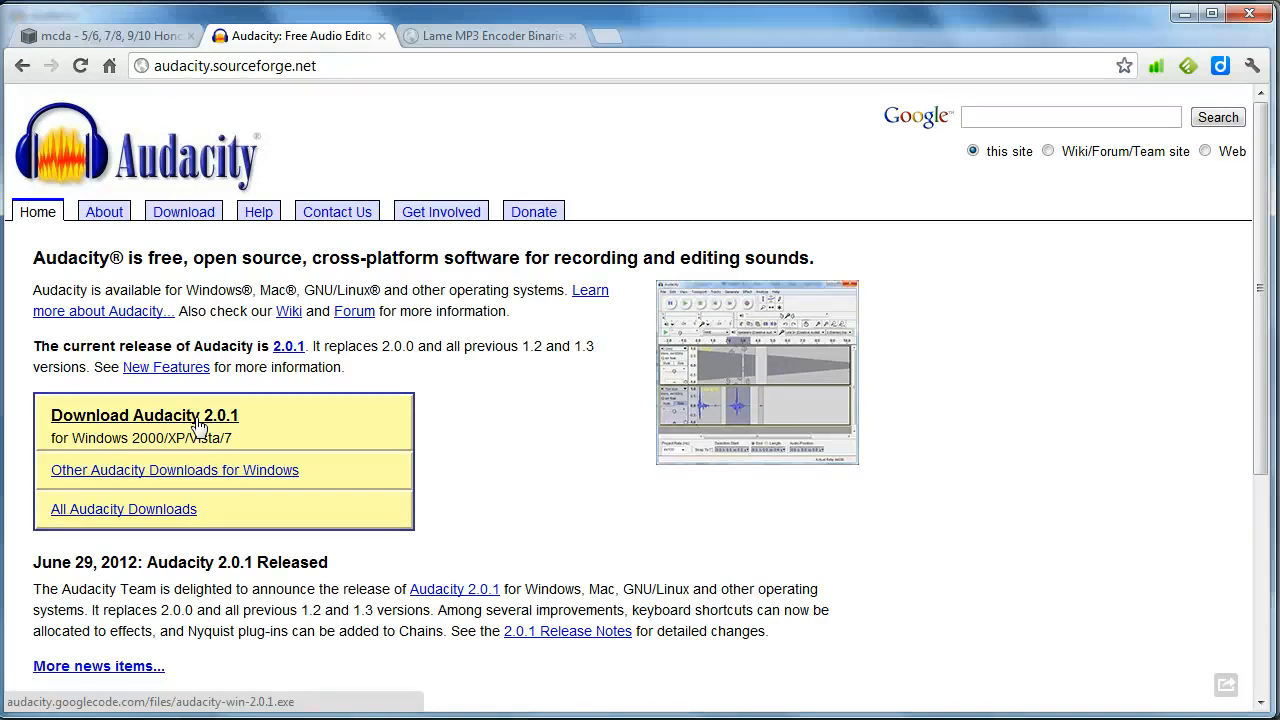
Switch to Audacity, start a new recording, and stop it after a few seconds
{"action": "key", "text": "ctrl+Tab"}
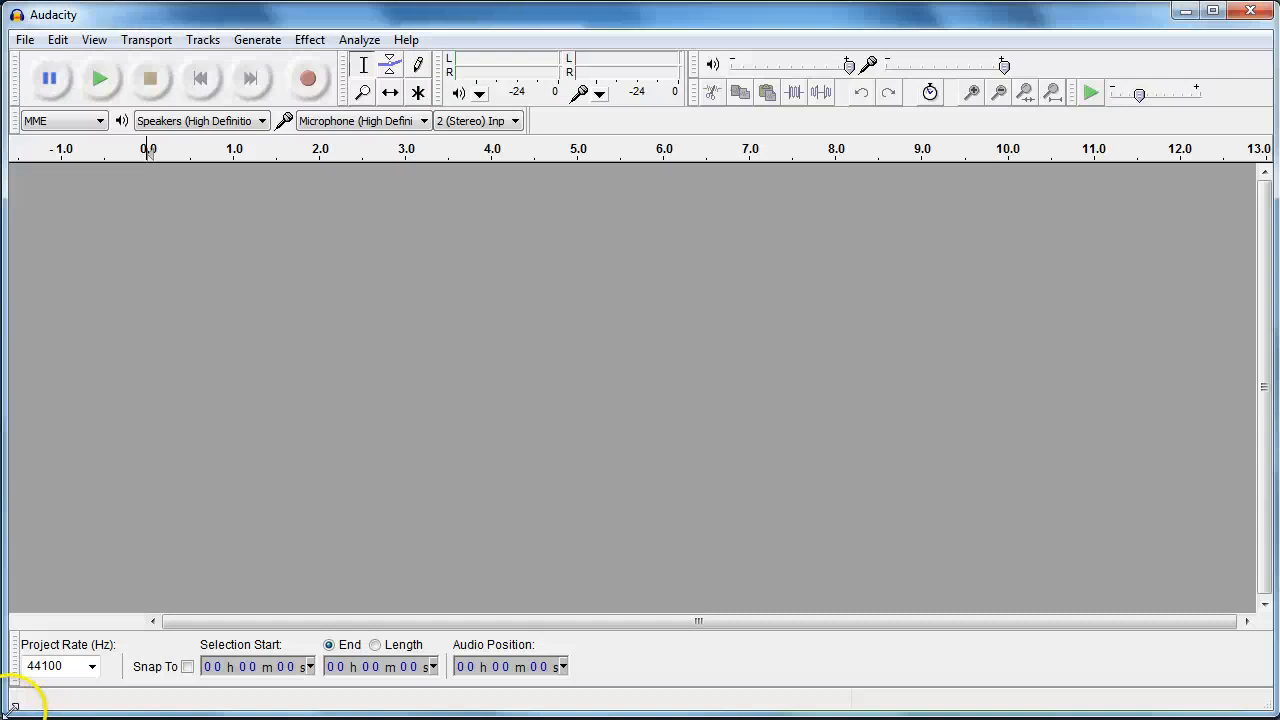
{"action": "left_click", "coordinate": [305, 88]}
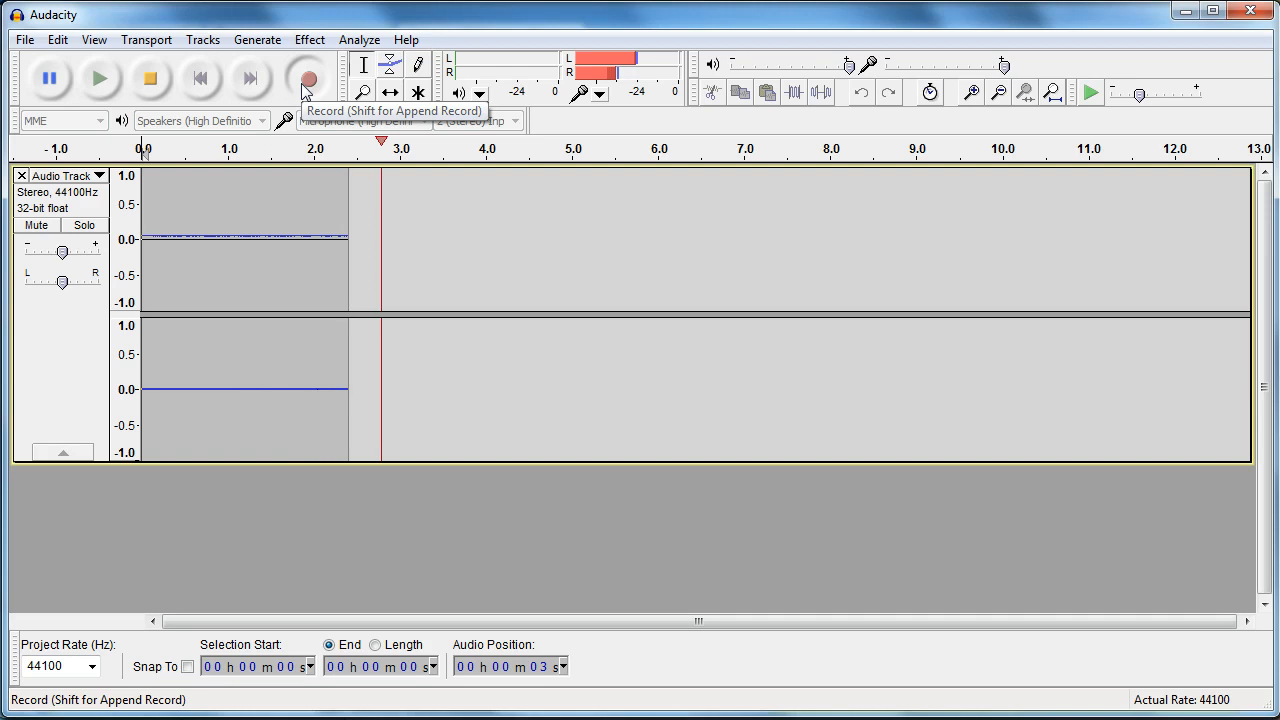
{"action": "left_click", "coordinate": [151, 80]}
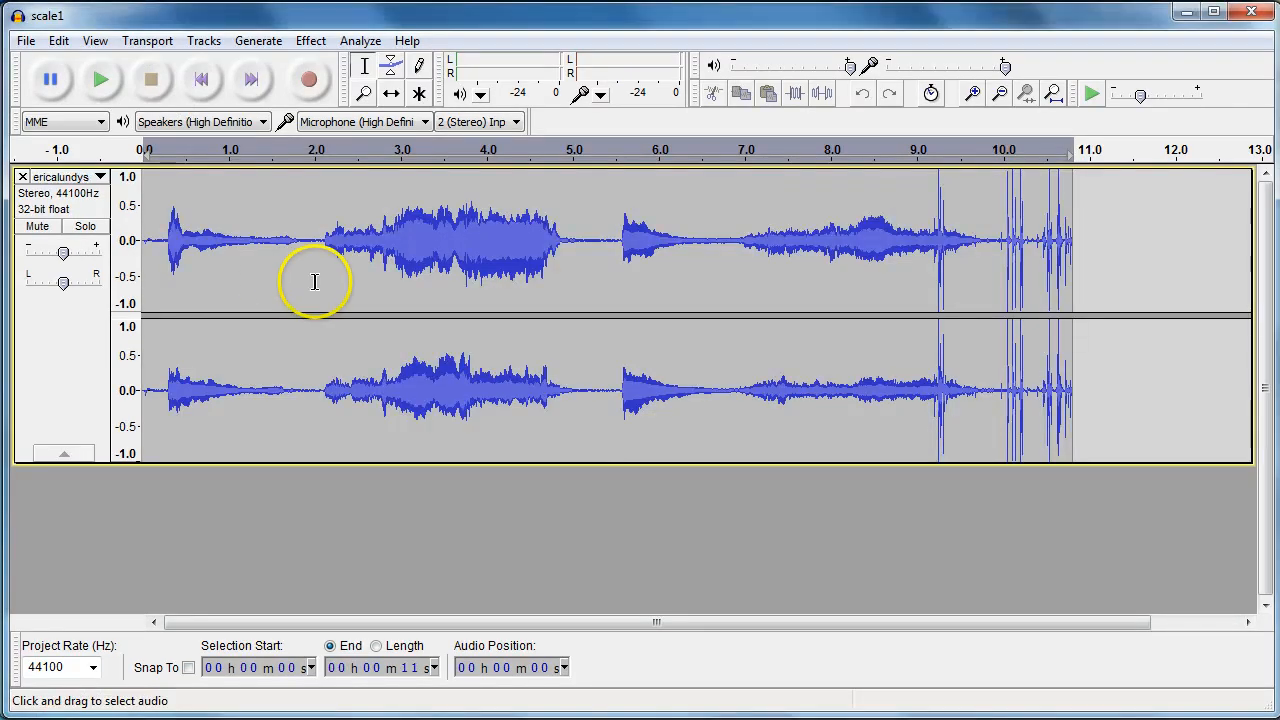
Delete the first two seconds and the noisy tail after about 7.9 s from the scale1 track
{"action": "left_click_drag", "start_coordinate": [310, 281], "coordinate": [143, 270]}
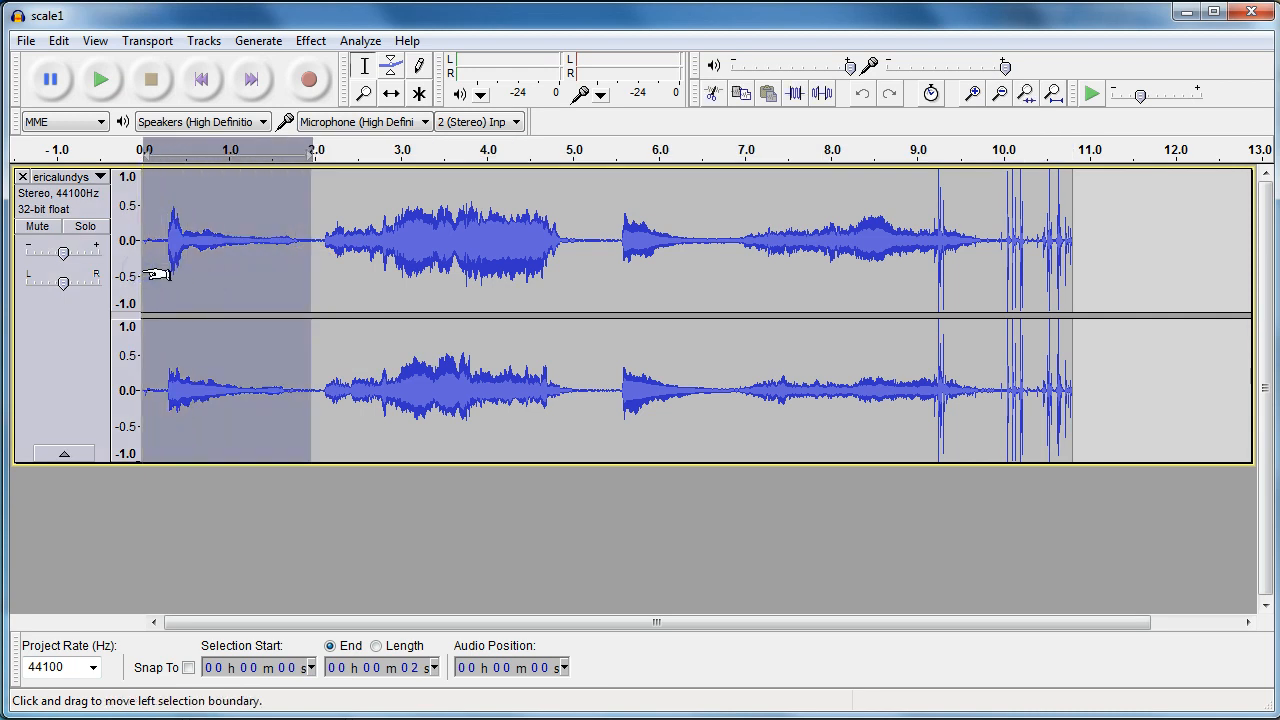
{"action": "key", "text": "Delete"}
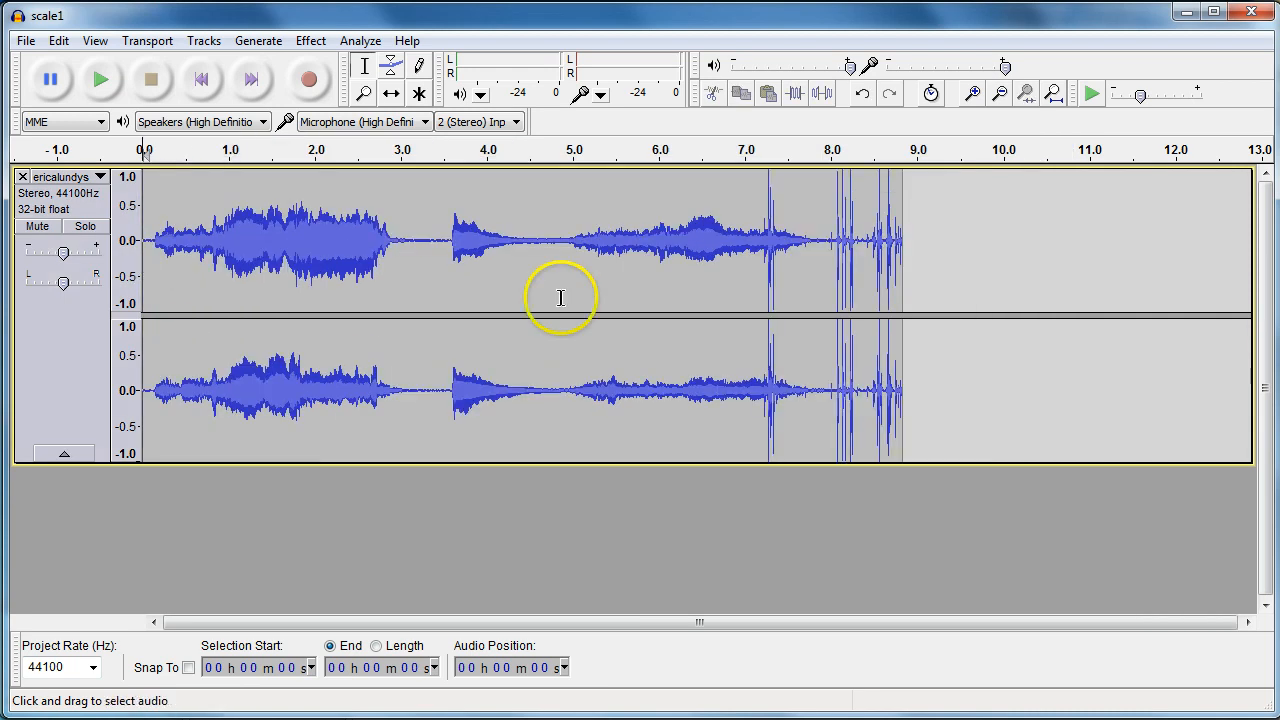
{"action": "left_click_drag", "start_coordinate": [823, 291], "coordinate": [903, 291]}
{"action": "key", "text": "Delete"}
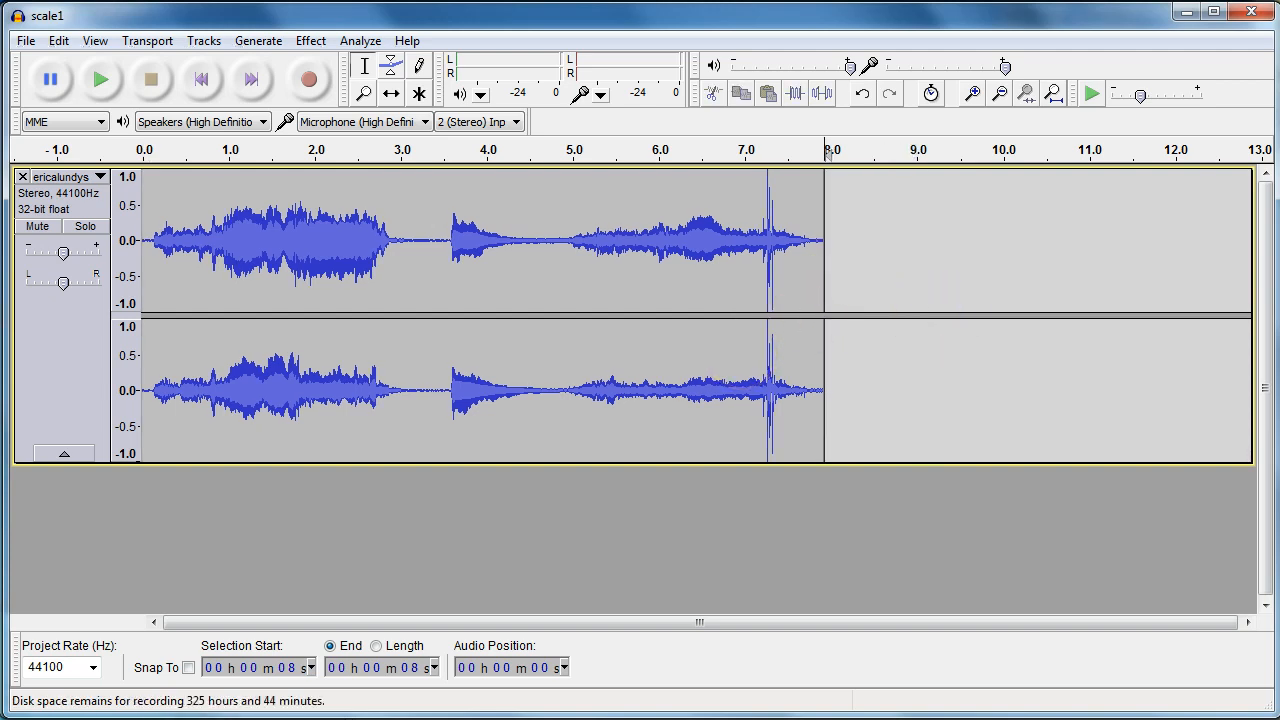
Save the project under the new name johnscale
{"action": "left_click", "coordinate": [25, 40]}
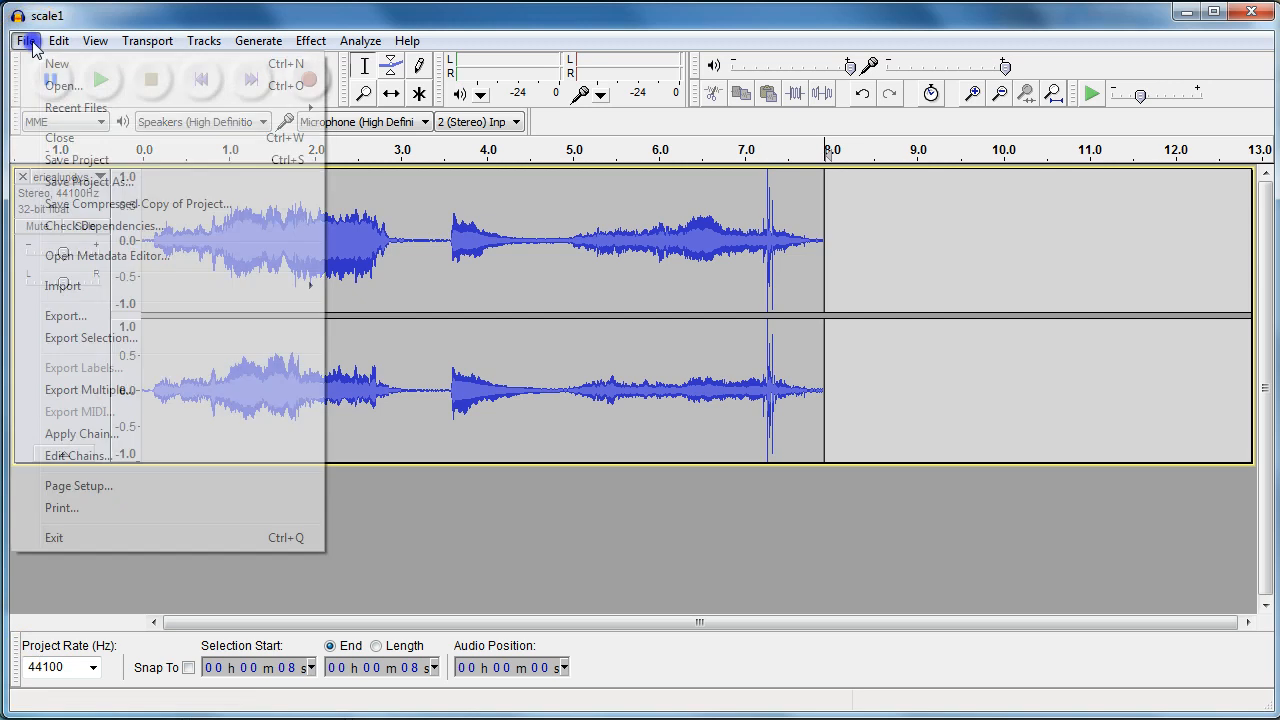
{"action": "left_click", "coordinate": [60, 183]}
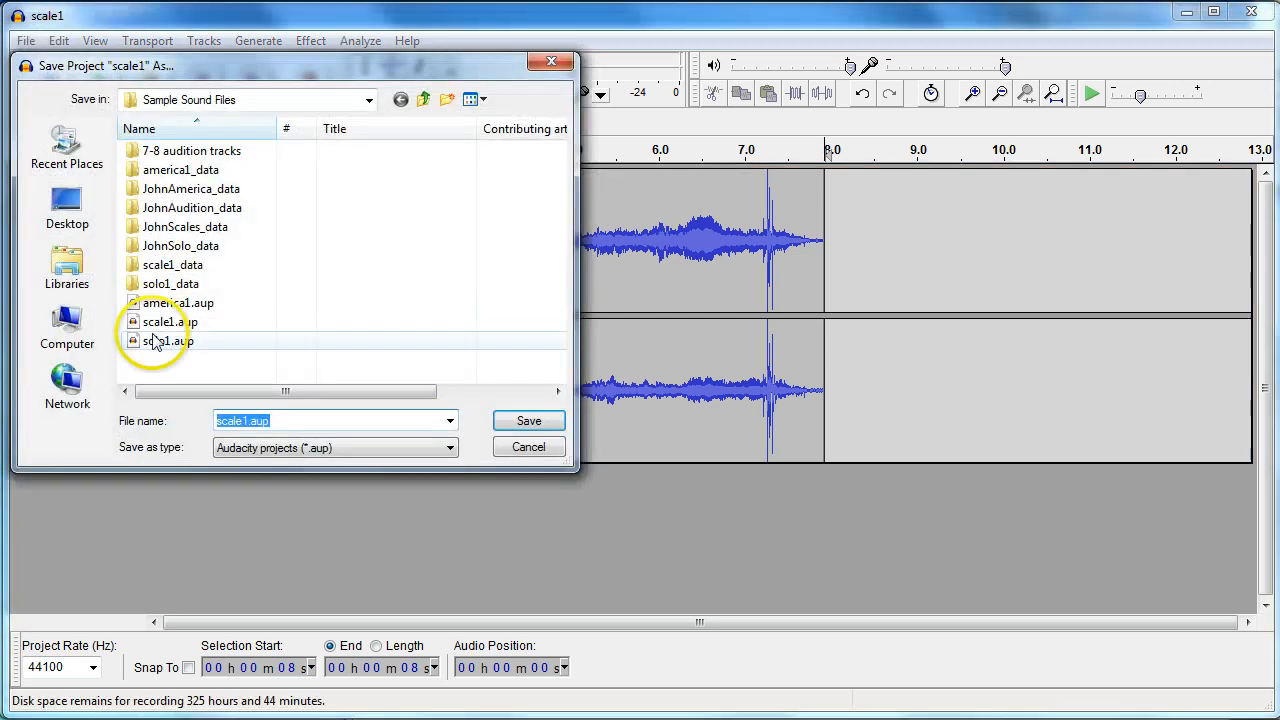
{"action": "type", "text": "johnscale"}
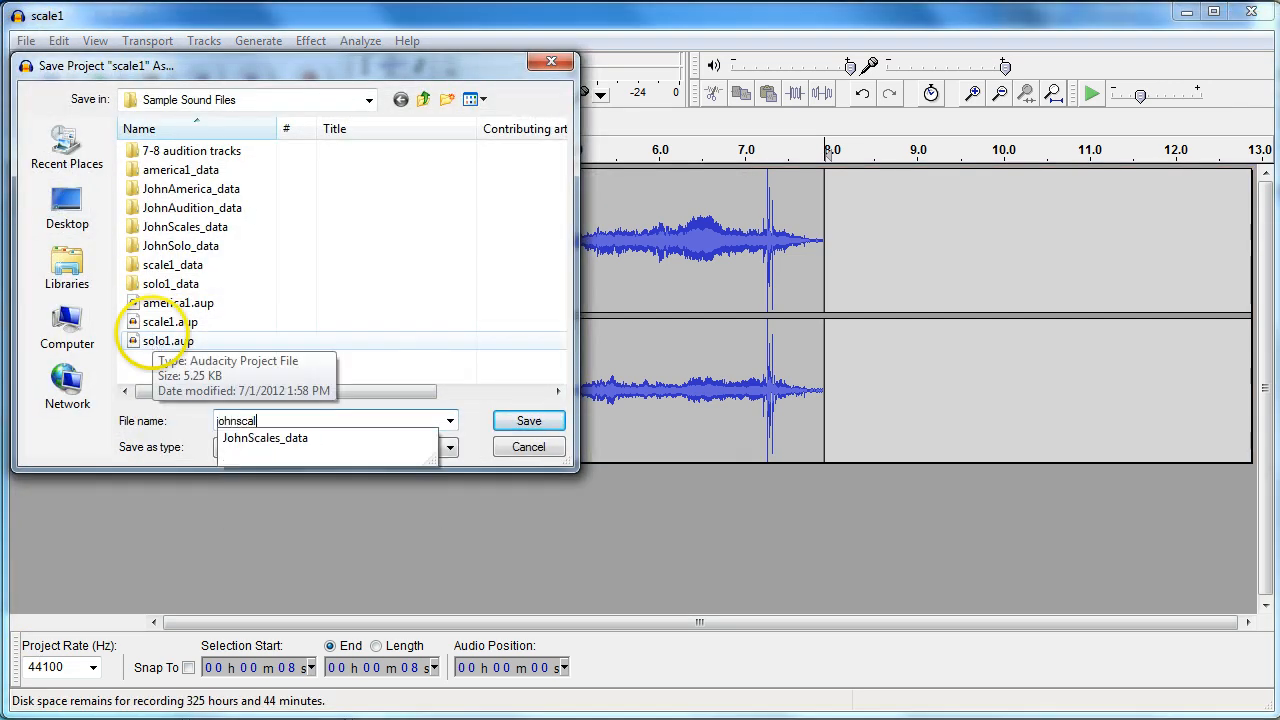
{"action": "left_click", "coordinate": [518, 418]}
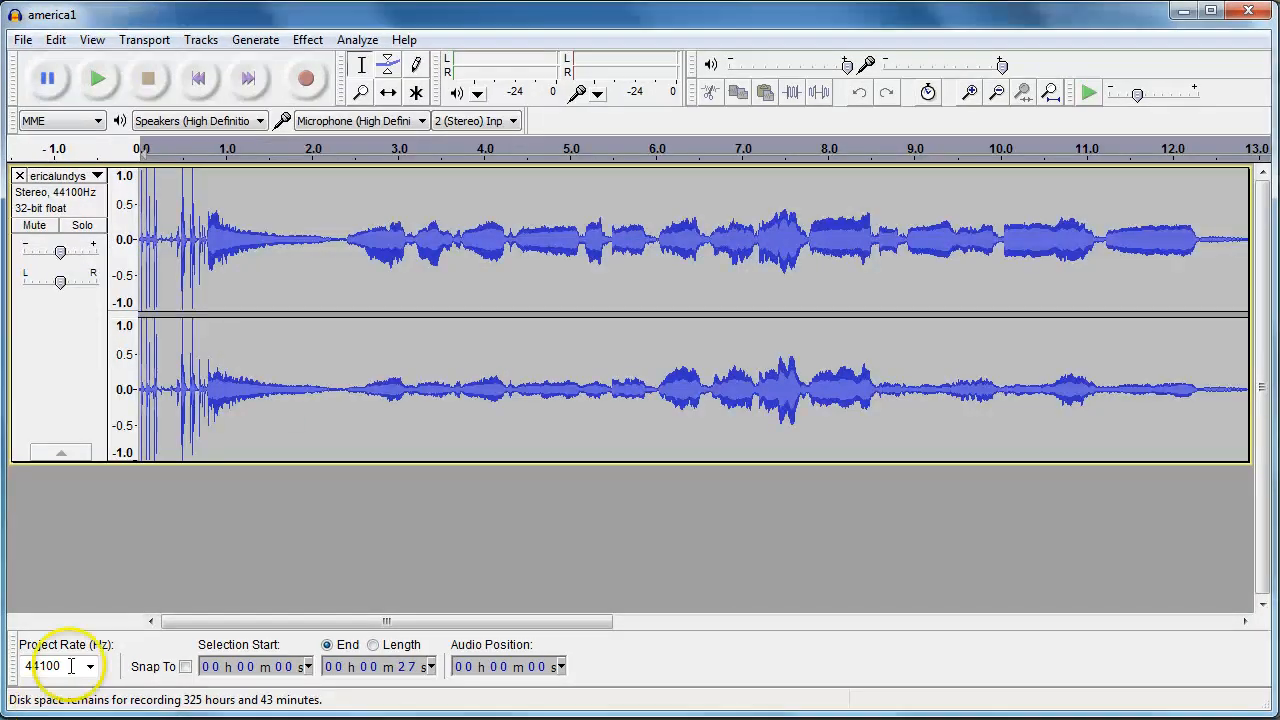
Delete the opening clicks and the trailing section after about 24 s from the america1 track
{"action": "left_click_drag", "start_coordinate": [337, 286], "coordinate": [142, 295]}
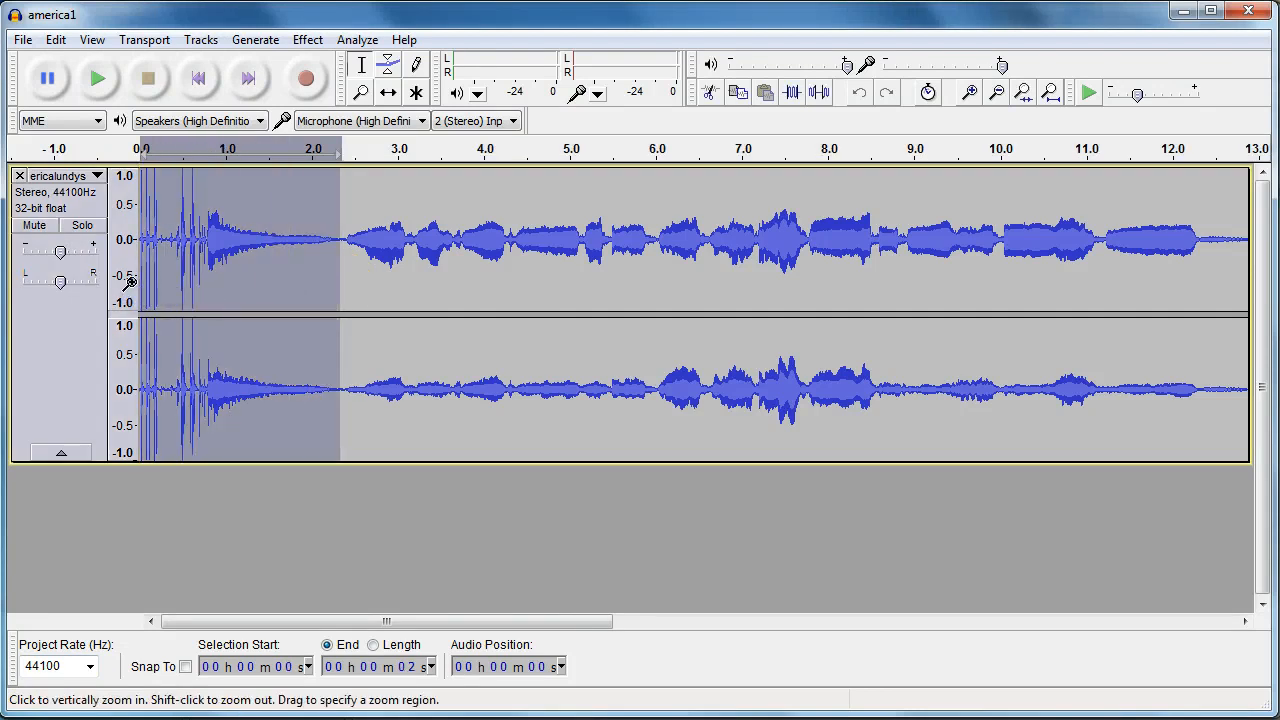
{"action": "key", "text": "Delete"}
{"action": "left_click", "coordinate": [92, 40]}
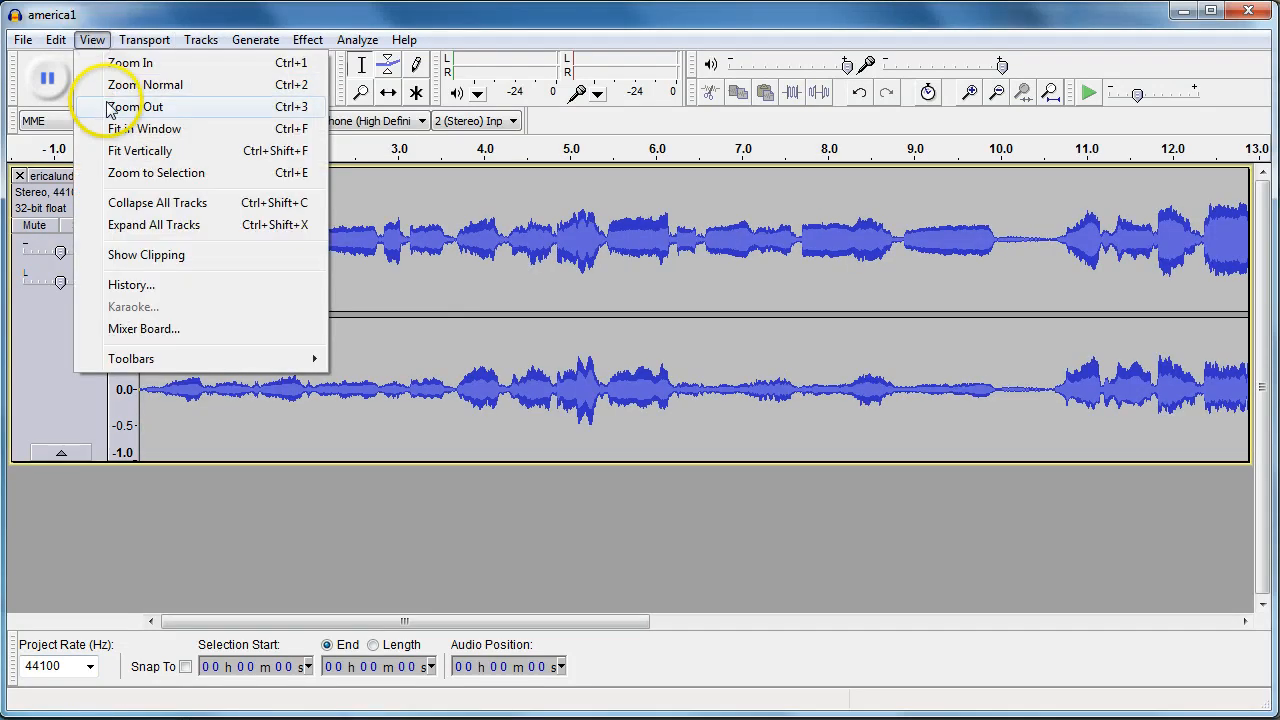
{"action": "left_click", "coordinate": [110, 107]}
{"action": "left_click", "coordinate": [92, 40]}
{"action": "left_click", "coordinate": [110, 107]}
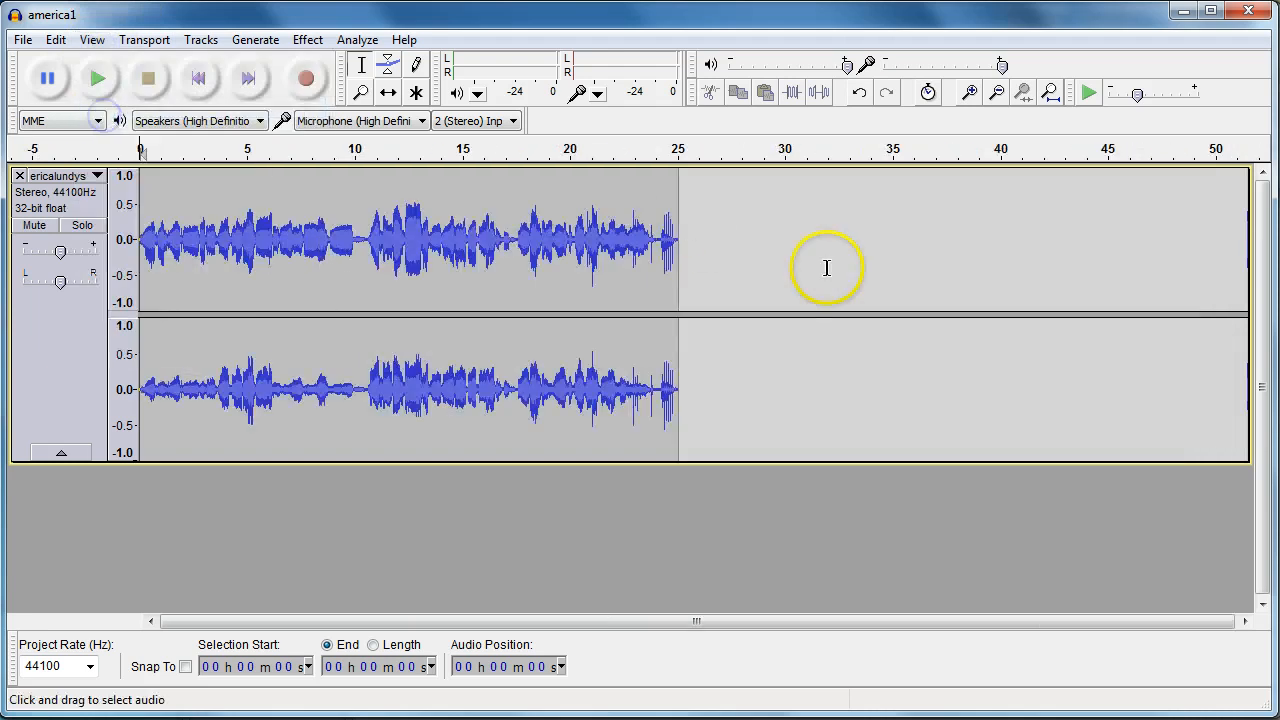
{"action": "left_click_drag", "start_coordinate": [657, 300], "coordinate": [712, 293]}
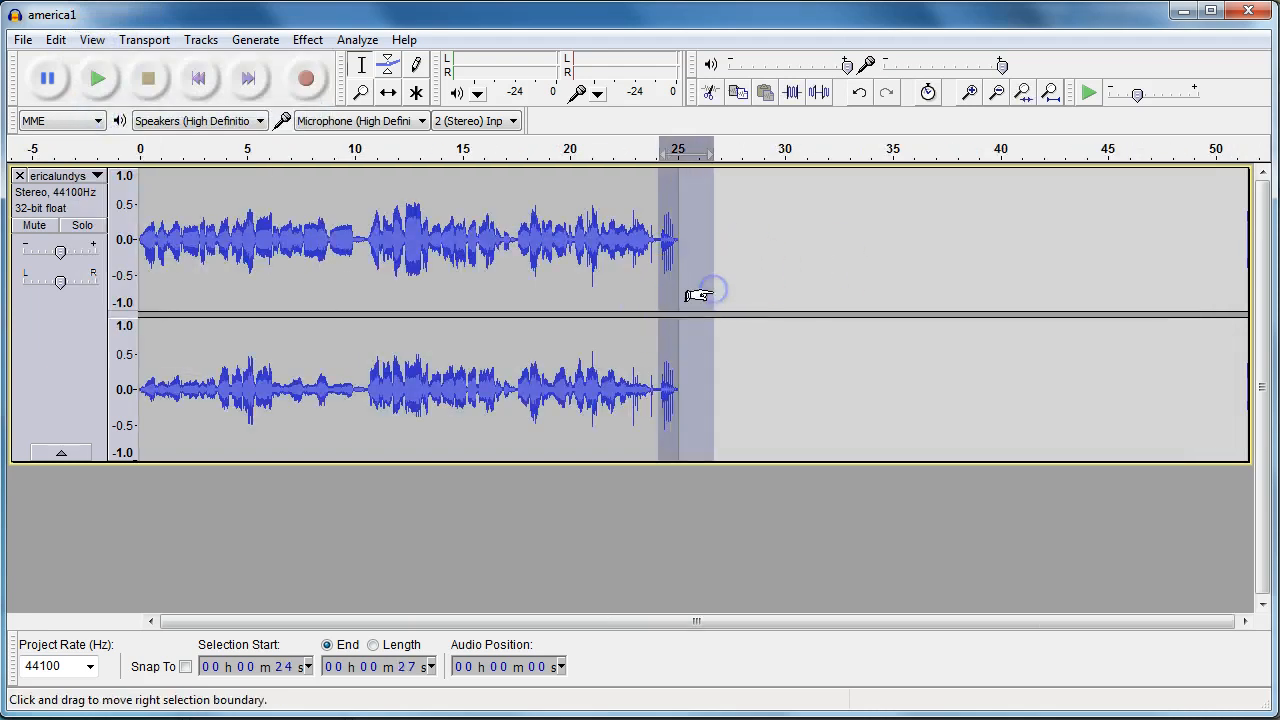
{"action": "key", "text": "Delete"}
Save the project under the new name johnAmerica
{"action": "left_click", "coordinate": [22, 40]}
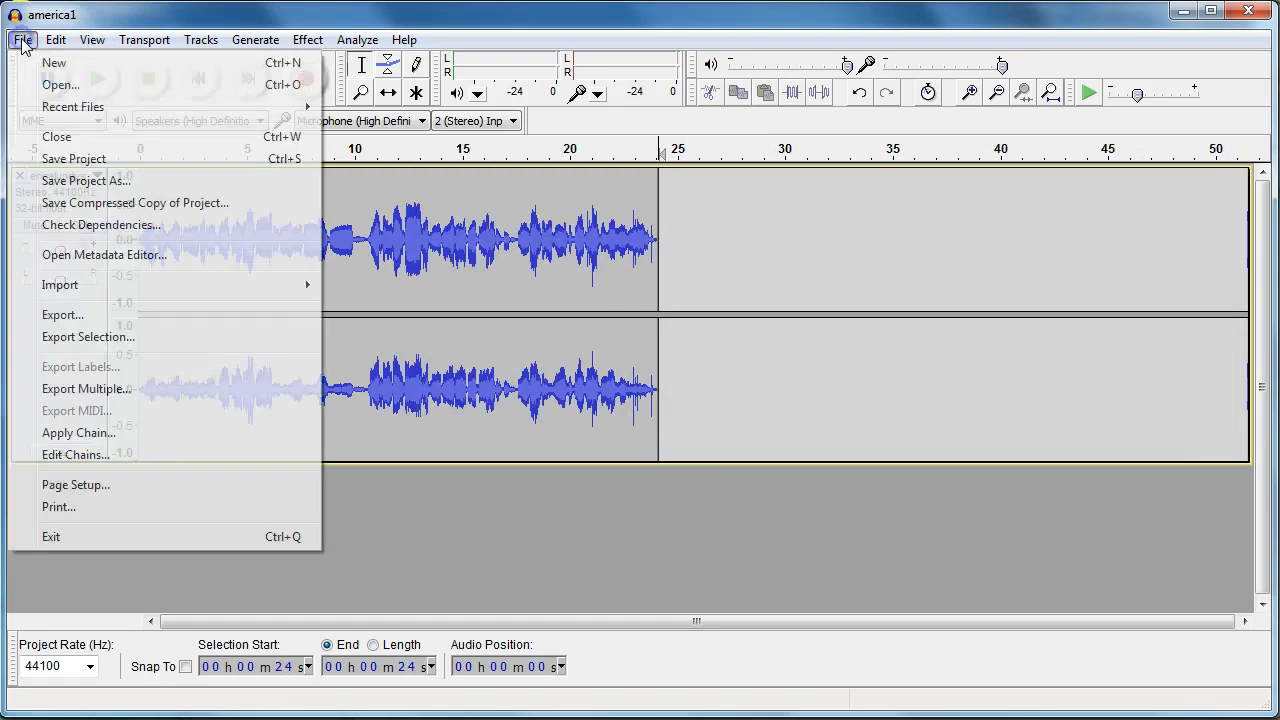
{"action": "left_click", "coordinate": [60, 180]}
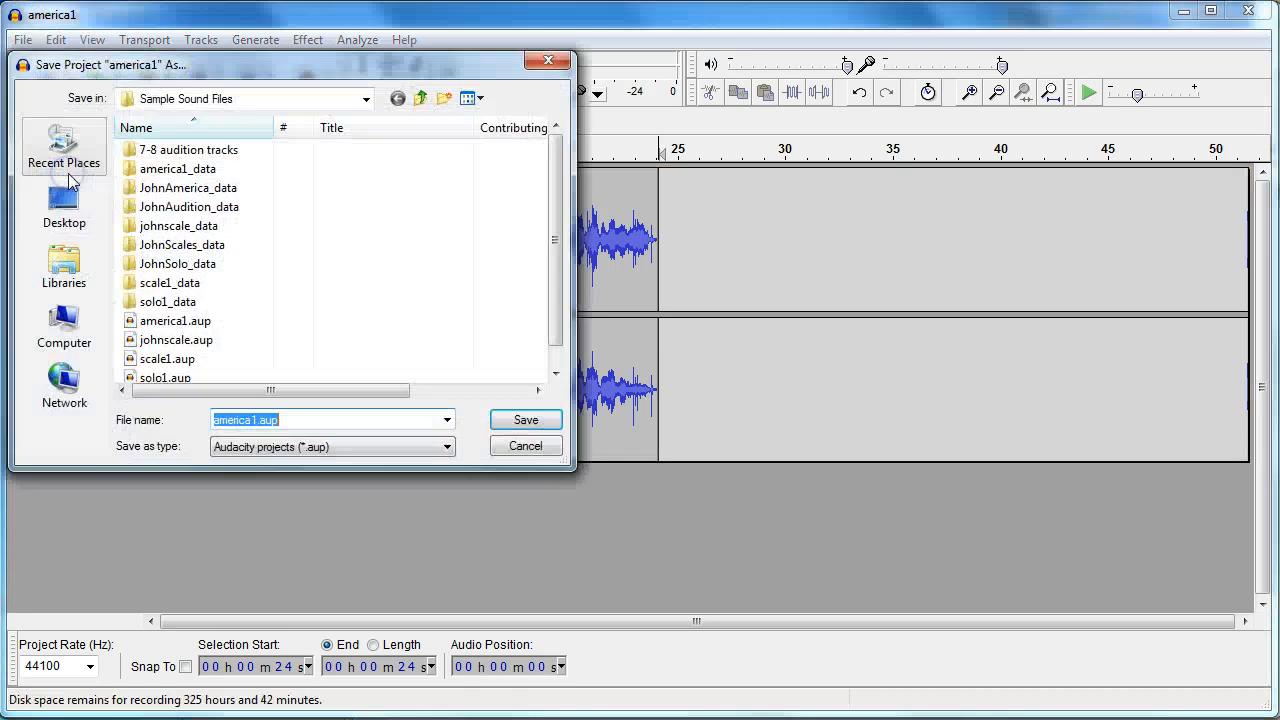
{"action": "type", "text": "johnAm"}
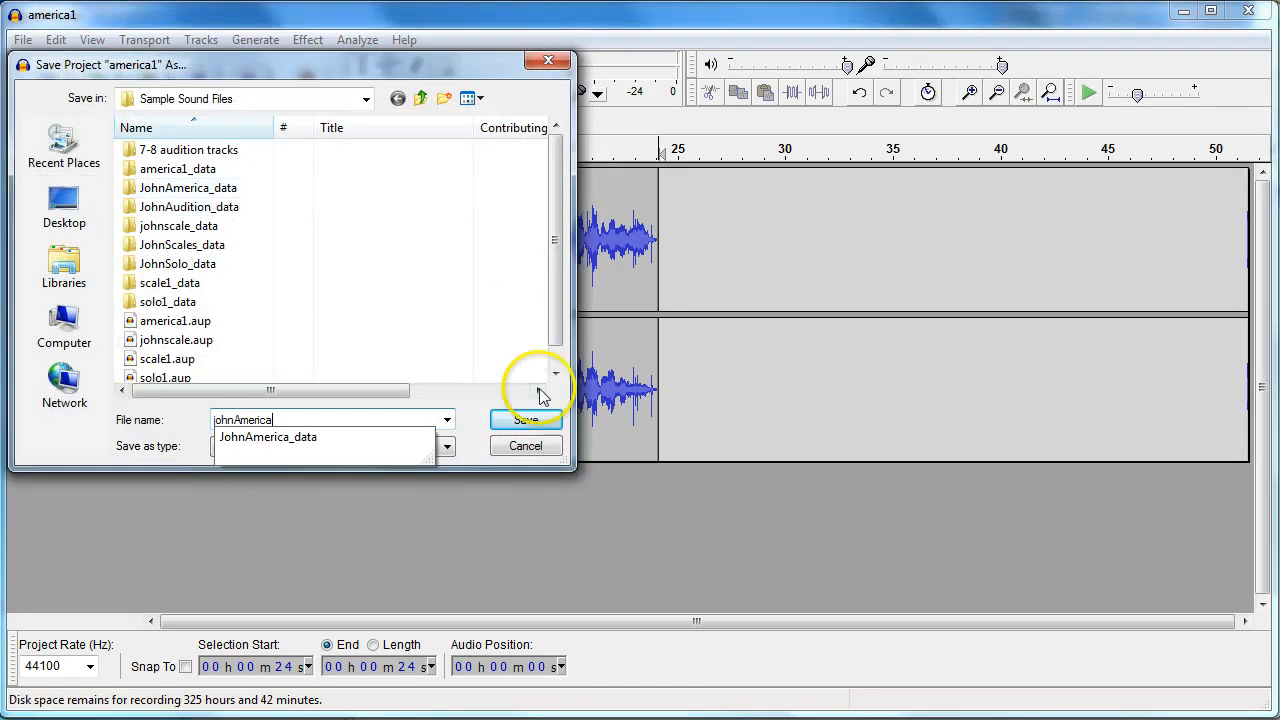
{"action": "left_click", "coordinate": [525, 421]}
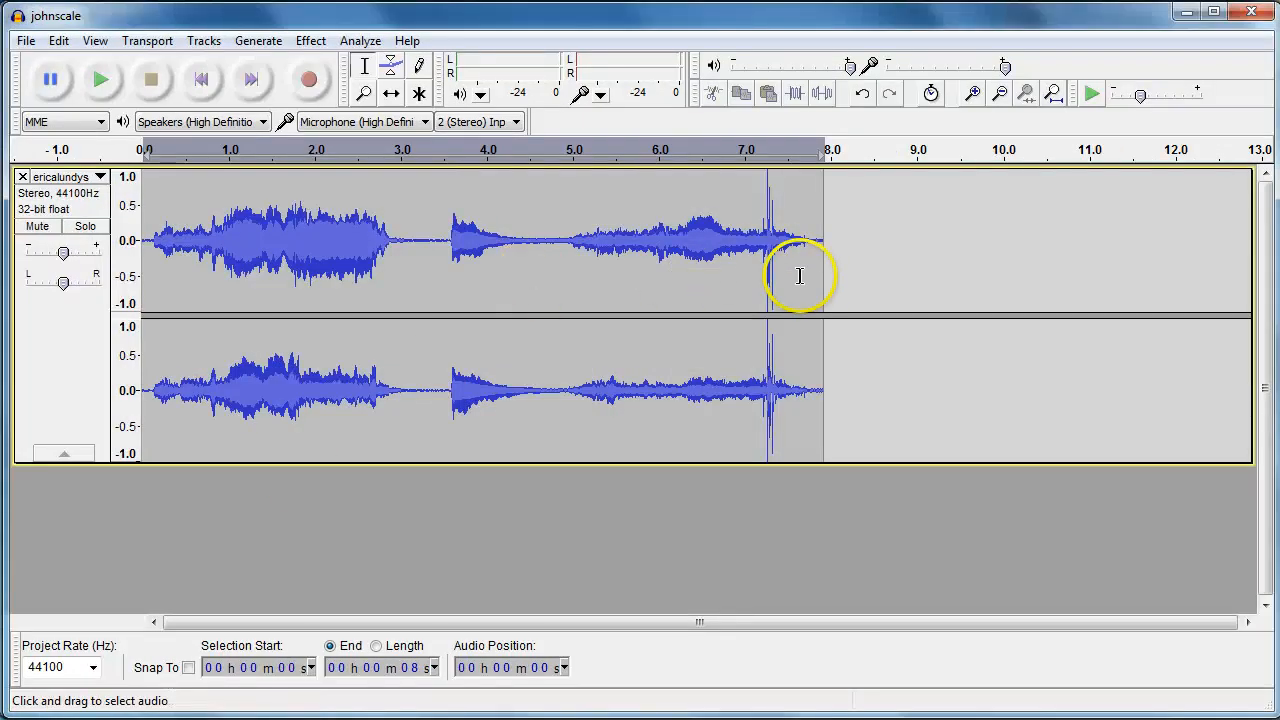
Copy all the audio in the johnscale track
{"action": "left_click_drag", "start_coordinate": [822, 284], "coordinate": [136, 266]}
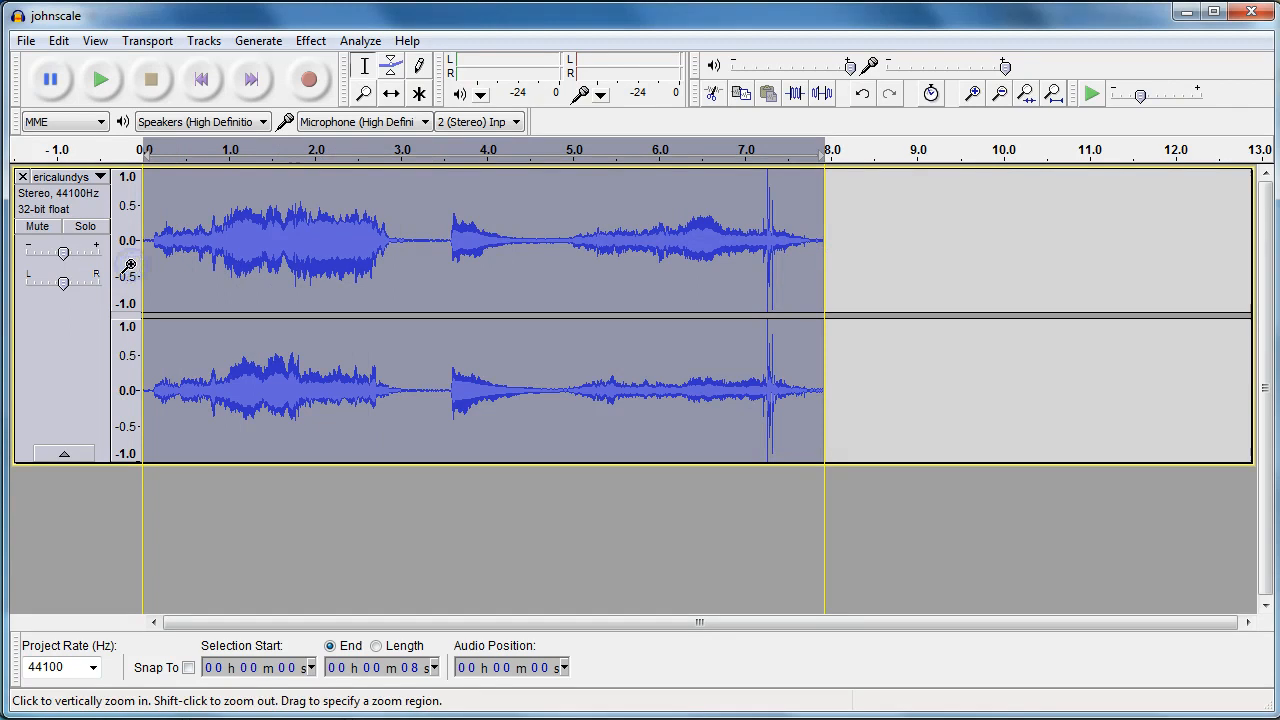
{"action": "left_click", "coordinate": [72, 42]}
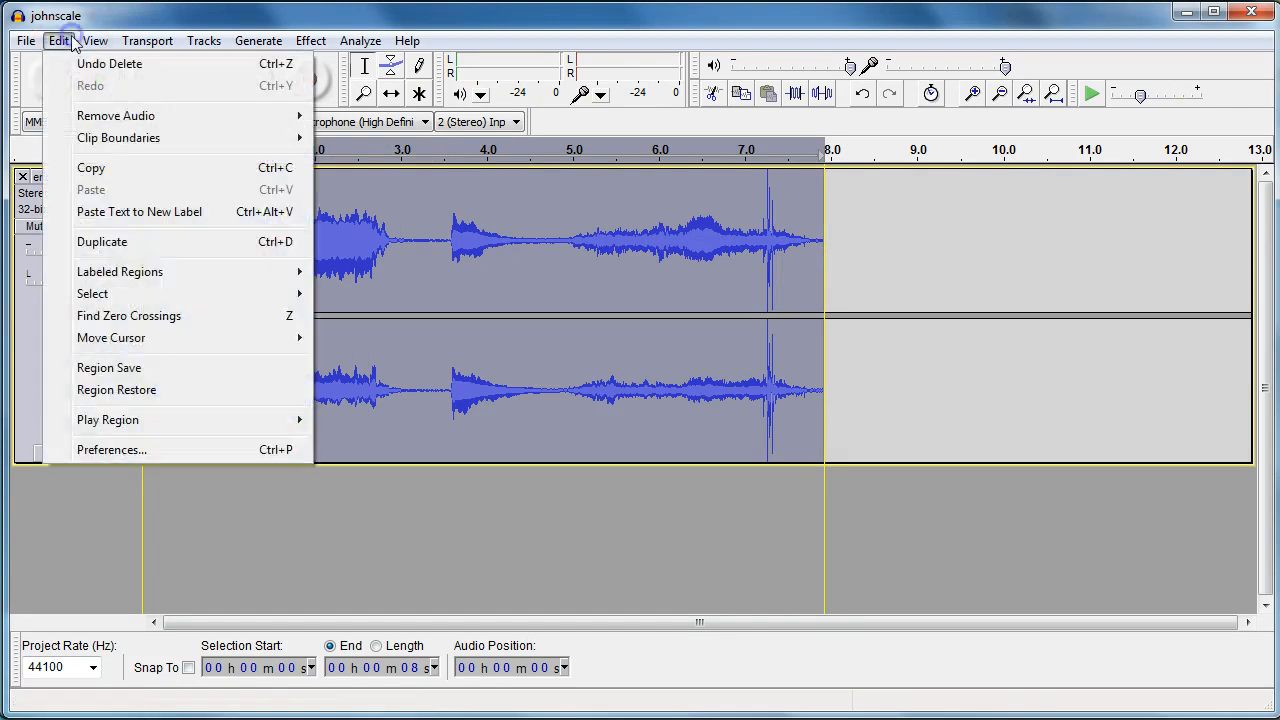
{"action": "left_click", "coordinate": [97, 169]}
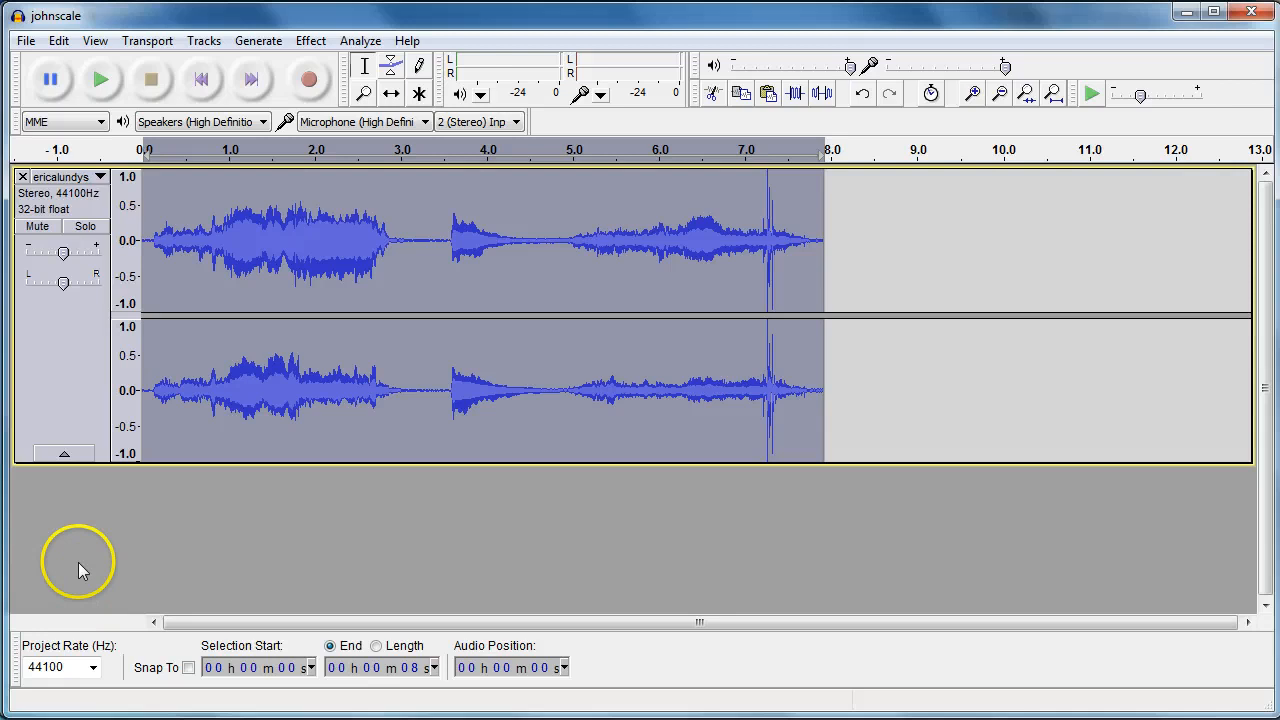
Create a new project and paste the copied scale audio into it
{"action": "left_click", "coordinate": [26, 41]}
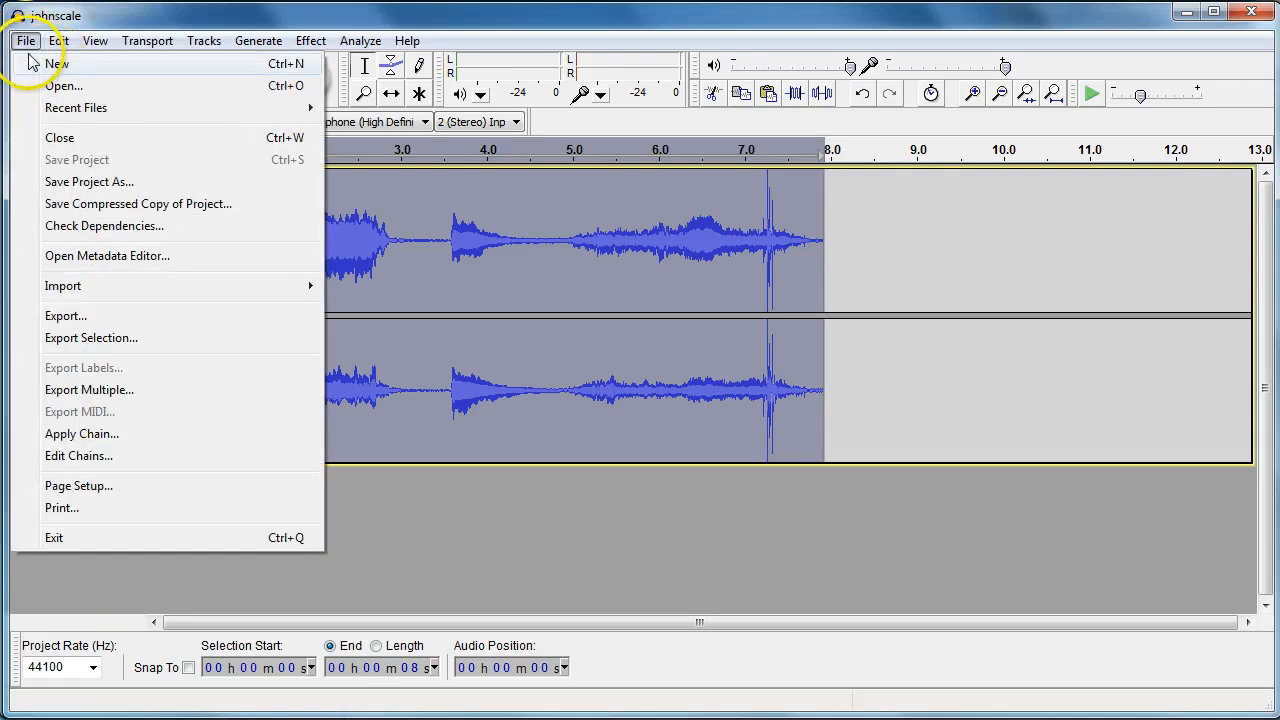
{"action": "left_click", "coordinate": [47, 63]}
{"action": "double_click", "coordinate": [158, 41]}
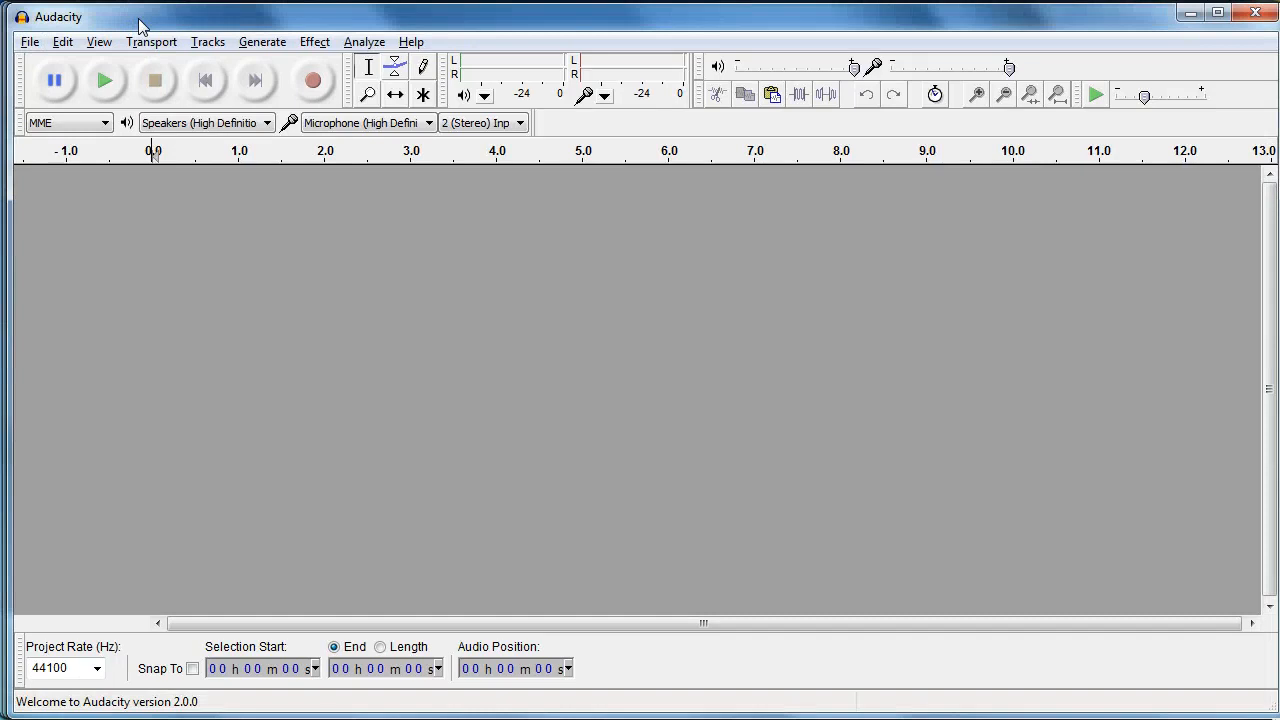
{"action": "left_click", "coordinate": [63, 41]}
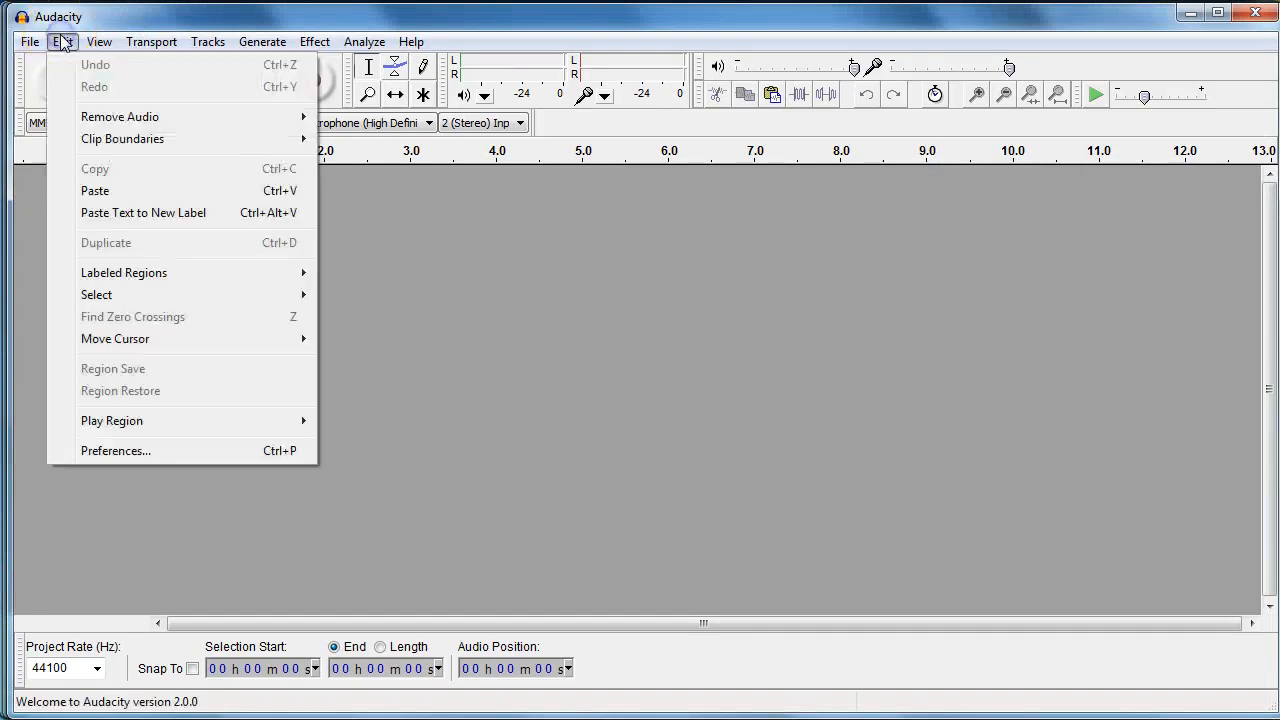
{"action": "left_click", "coordinate": [97, 191]}
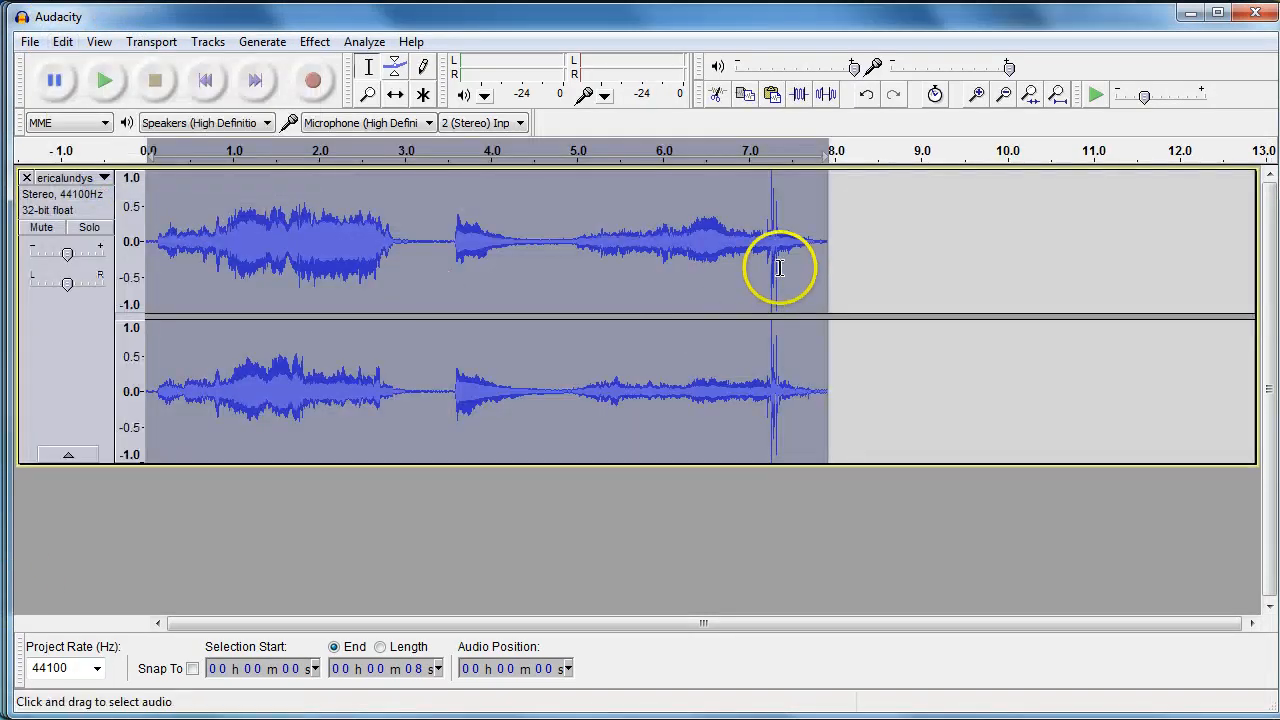
Save the new project as JohnAudition
{"action": "left_click", "coordinate": [830, 276]}
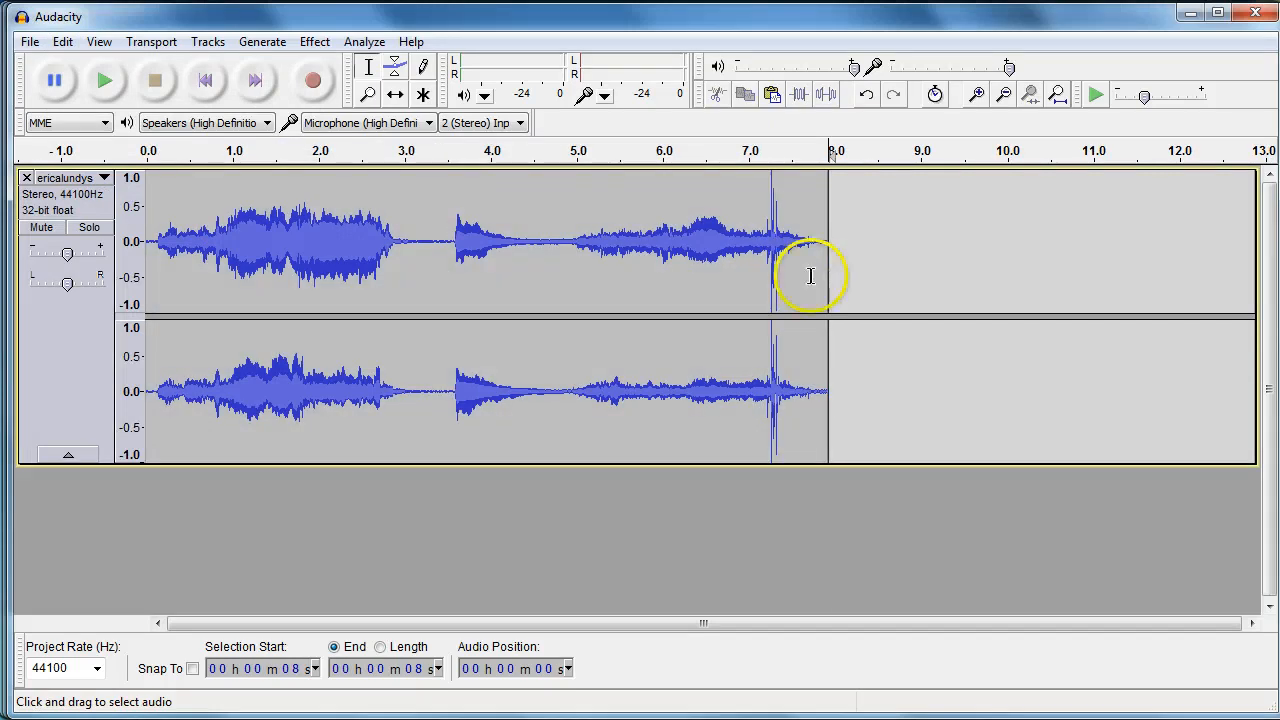
{"action": "left_click", "coordinate": [40, 50]}
{"action": "left_click", "coordinate": [64, 163]}
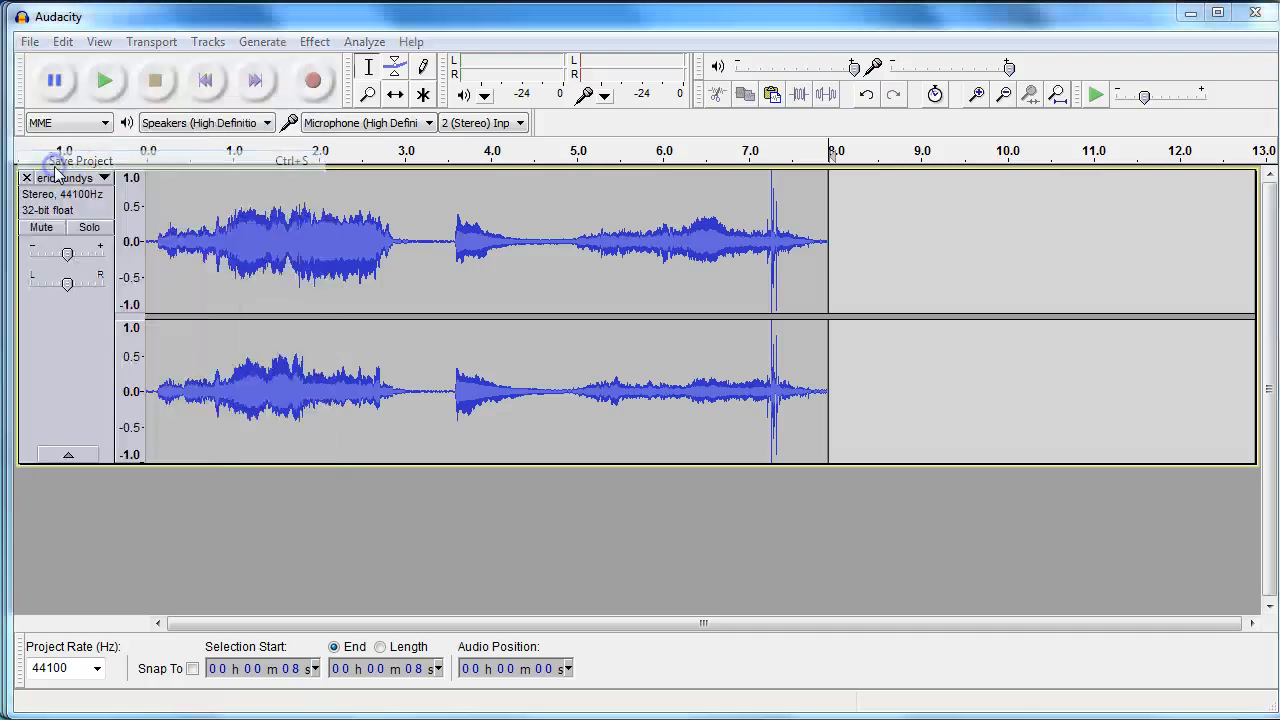
{"action": "type", "text": "Joh"}
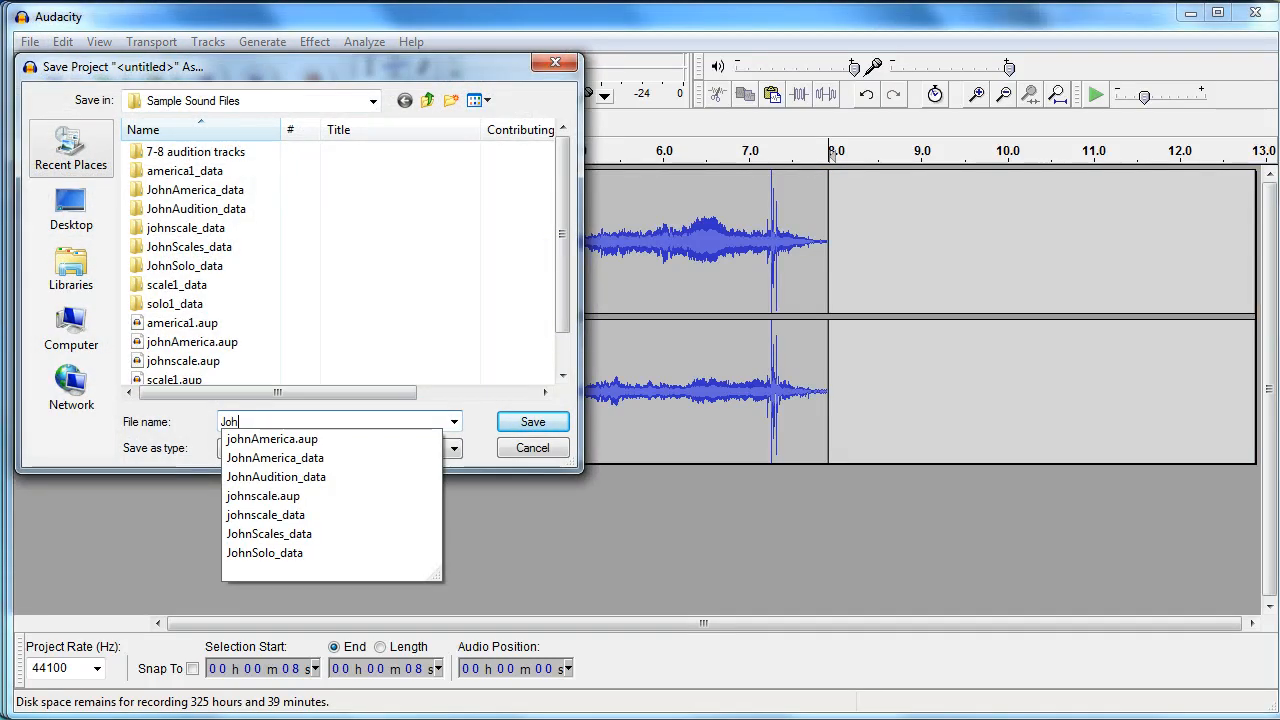
{"action": "type", "text": "nAudition"}
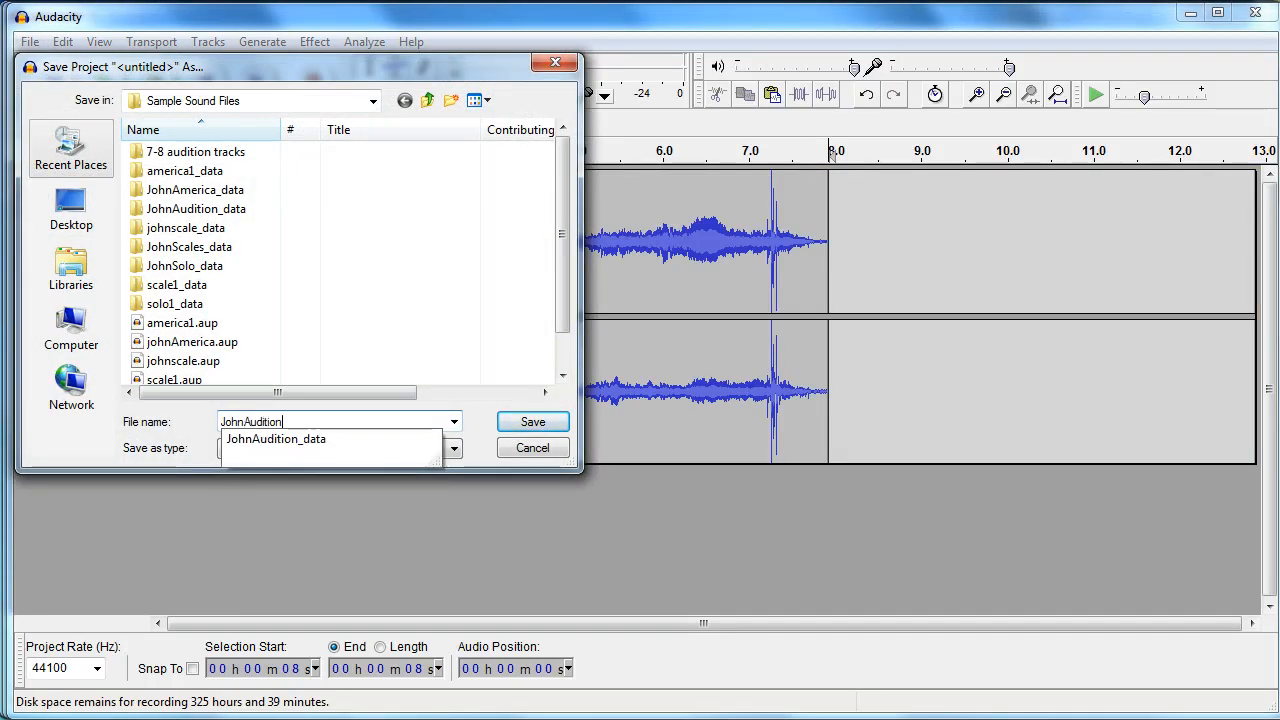
{"action": "left_click", "coordinate": [533, 421]}
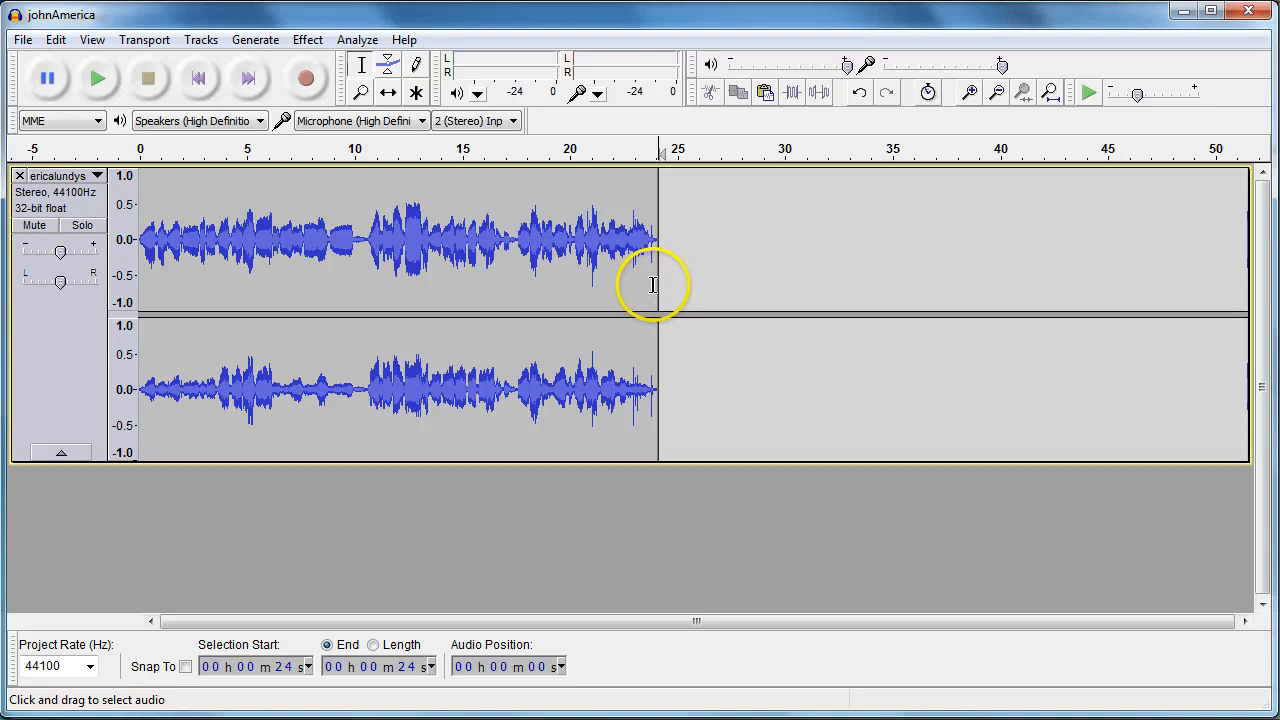
Copy all the audio in the johnAmerica track
{"action": "left_click_drag", "start_coordinate": [651, 283], "coordinate": [110, 275]}
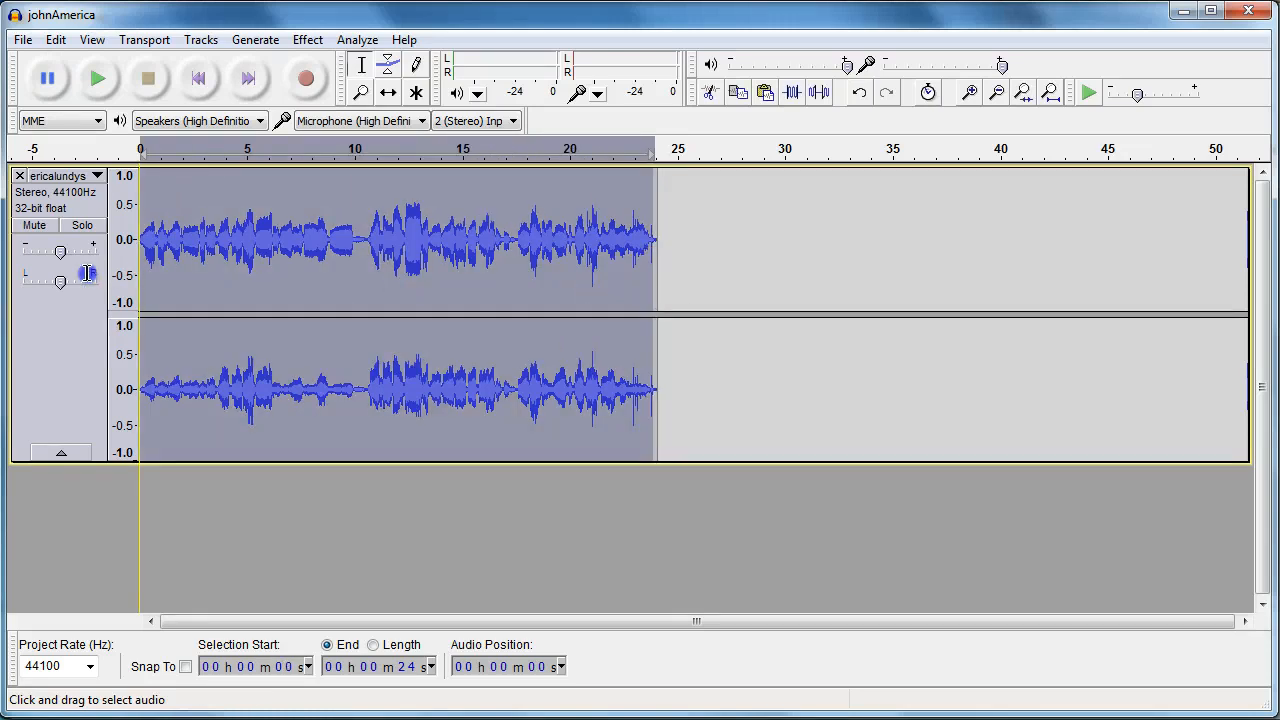
{"action": "left_click", "coordinate": [55, 40]}
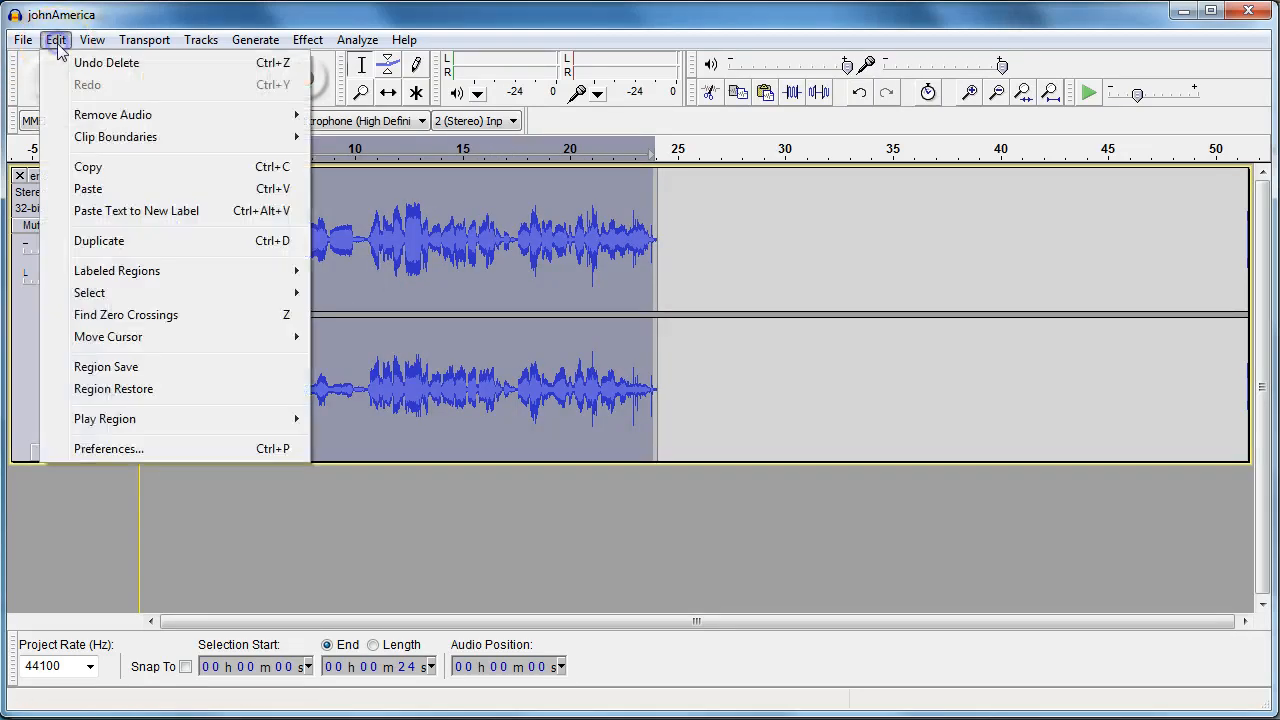
{"action": "left_click", "coordinate": [86, 167]}
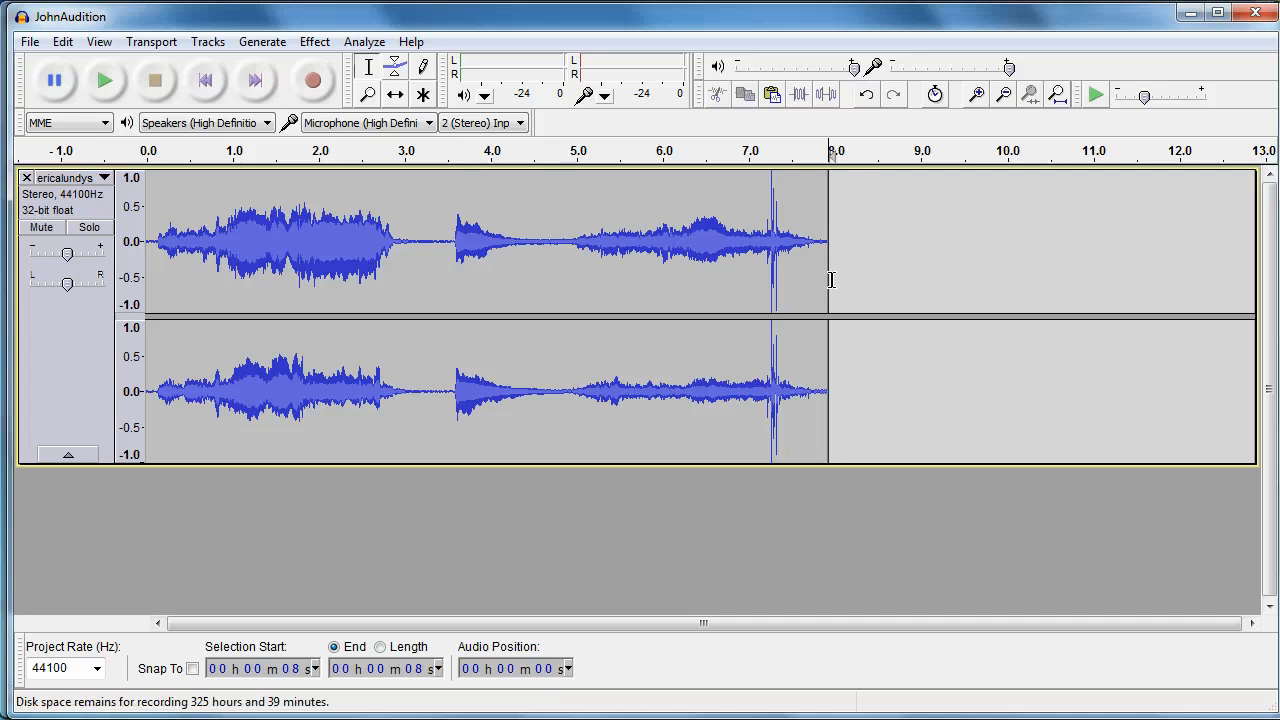
Paste the copied America audio at the end of the scale audio and save the JohnAudition project
{"action": "left_click", "coordinate": [831, 280]}
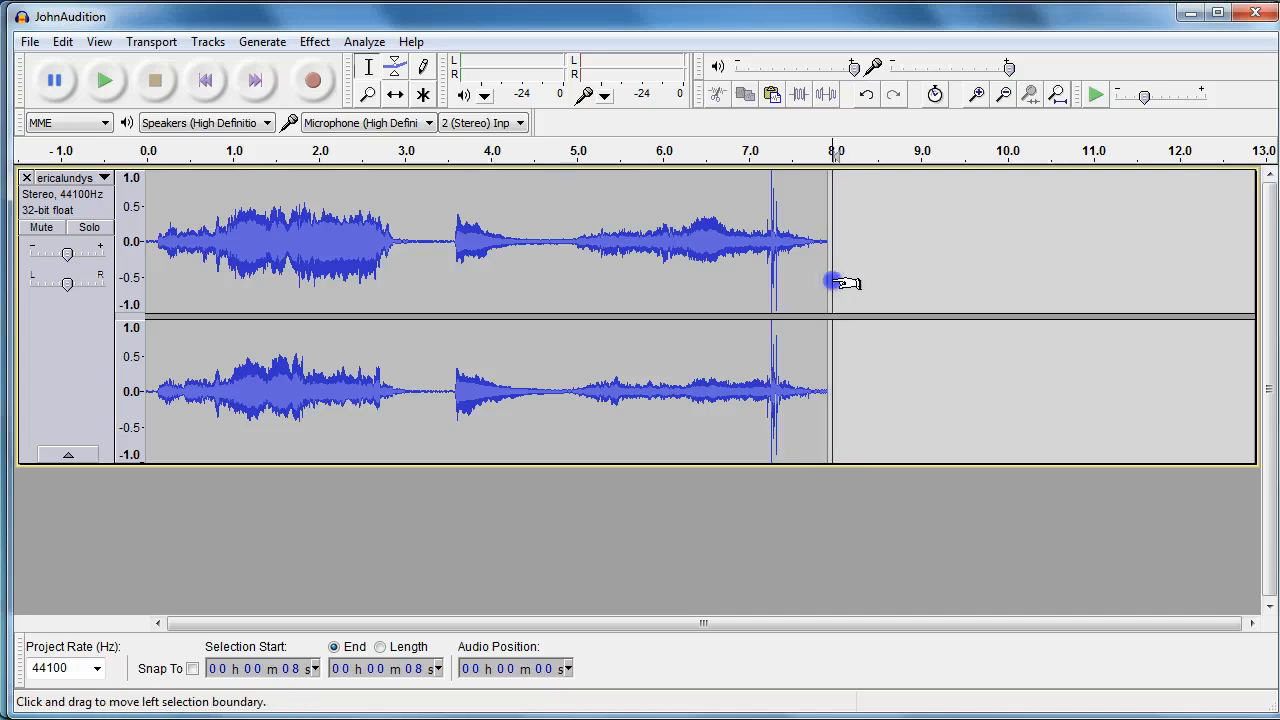
{"action": "left_click", "coordinate": [826, 282]}
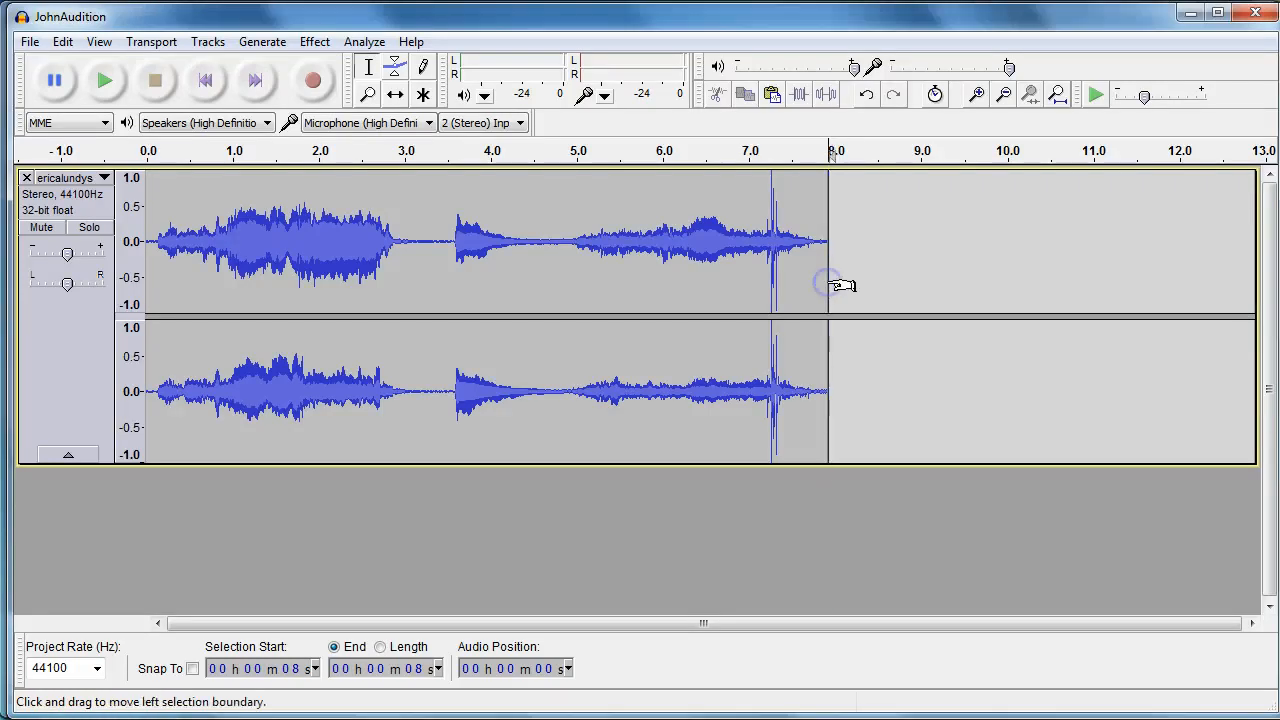
{"action": "left_click", "coordinate": [63, 42]}
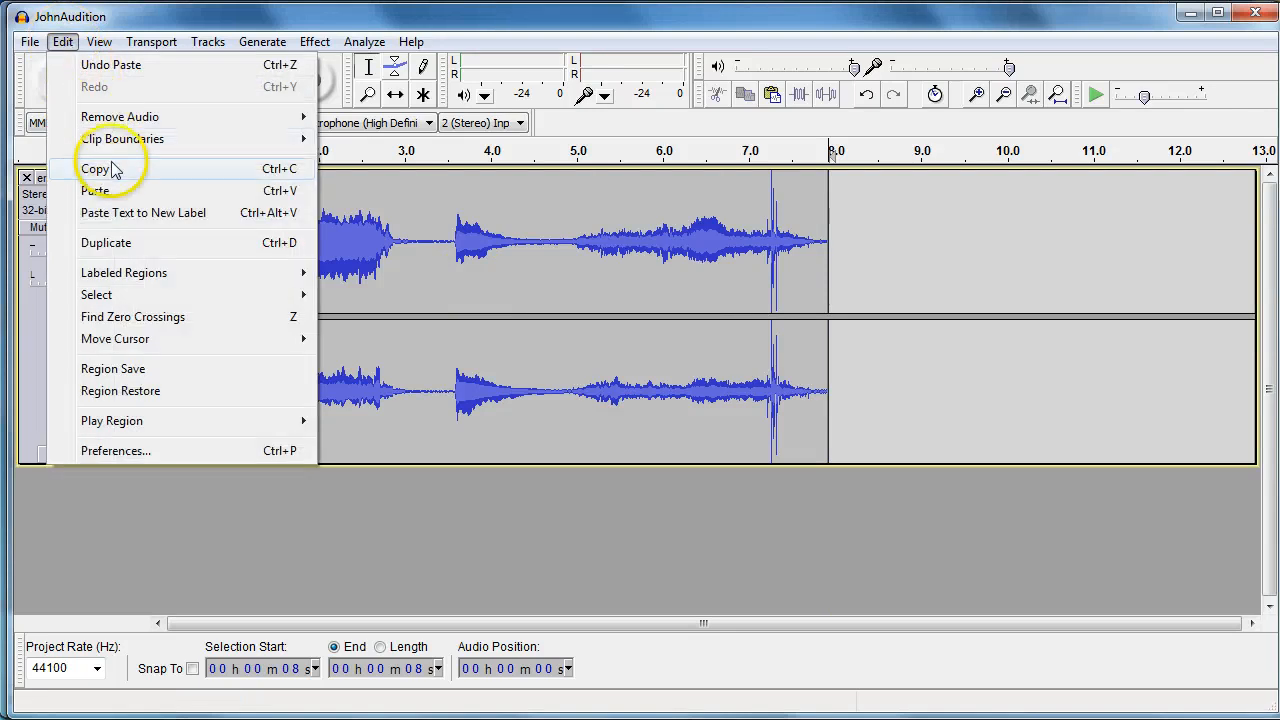
{"action": "left_click", "coordinate": [90, 190]}
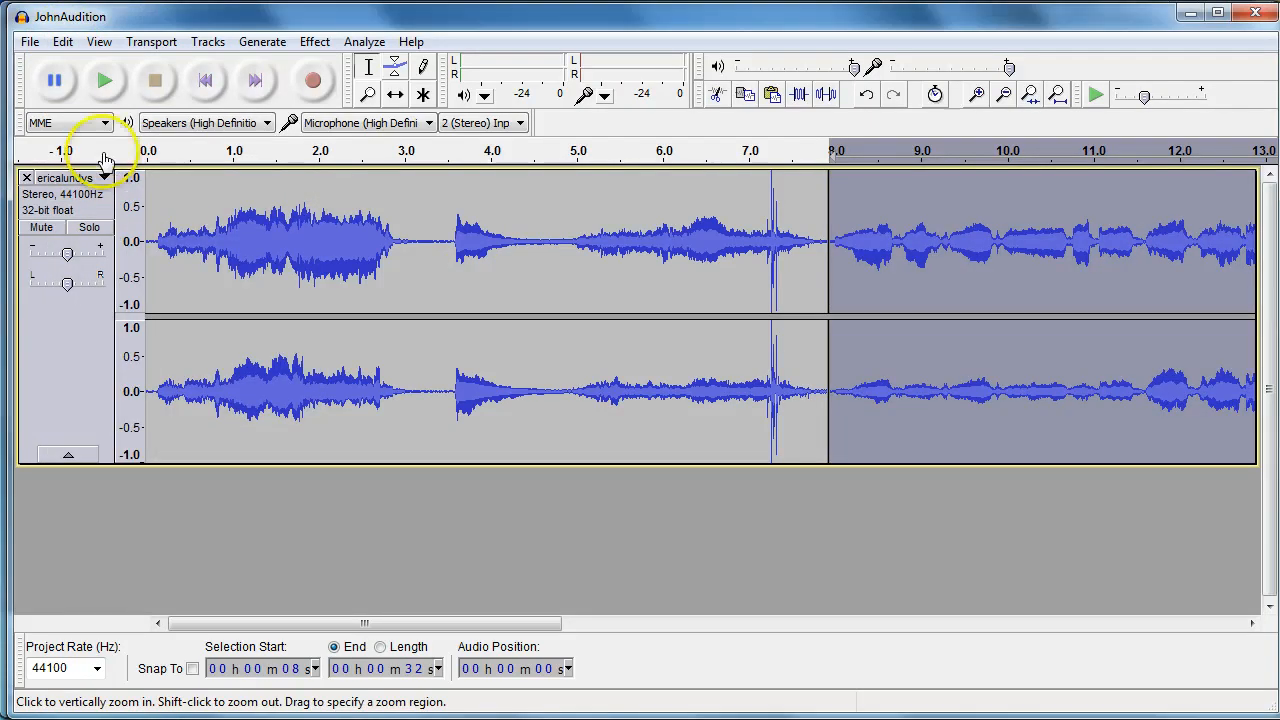
{"action": "left_click", "coordinate": [30, 42]}
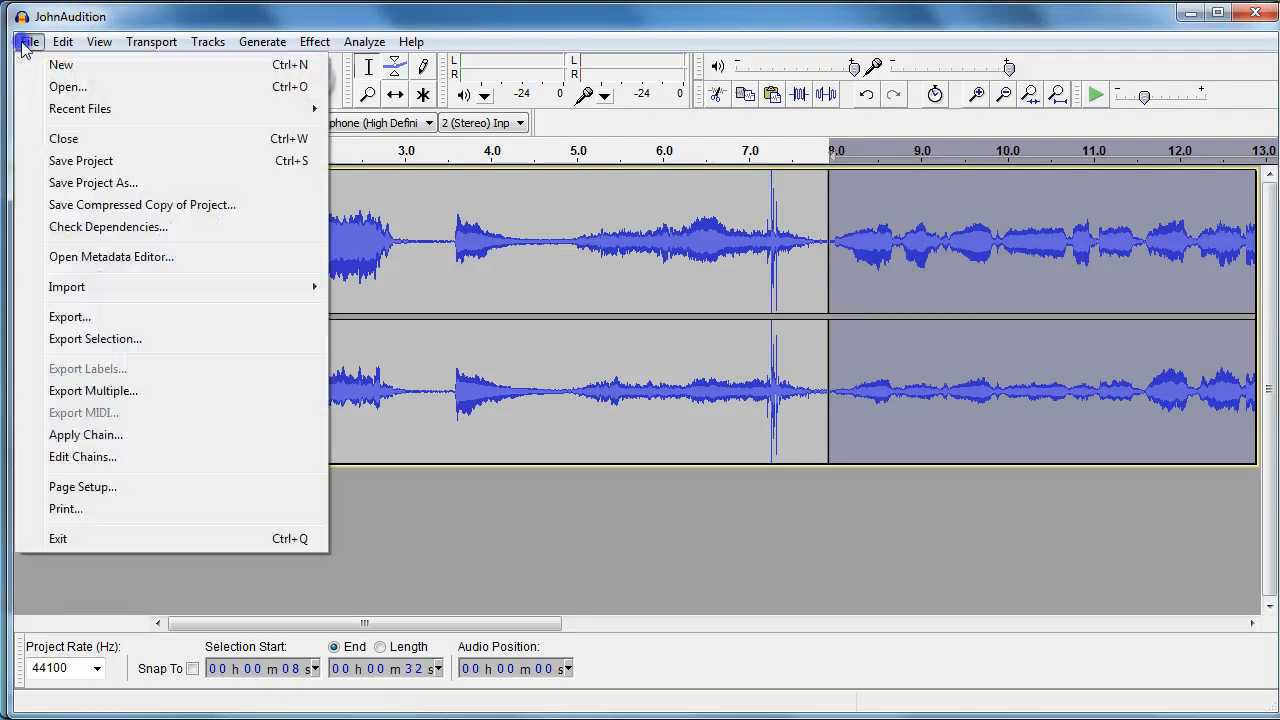
{"action": "left_click", "coordinate": [72, 169]}
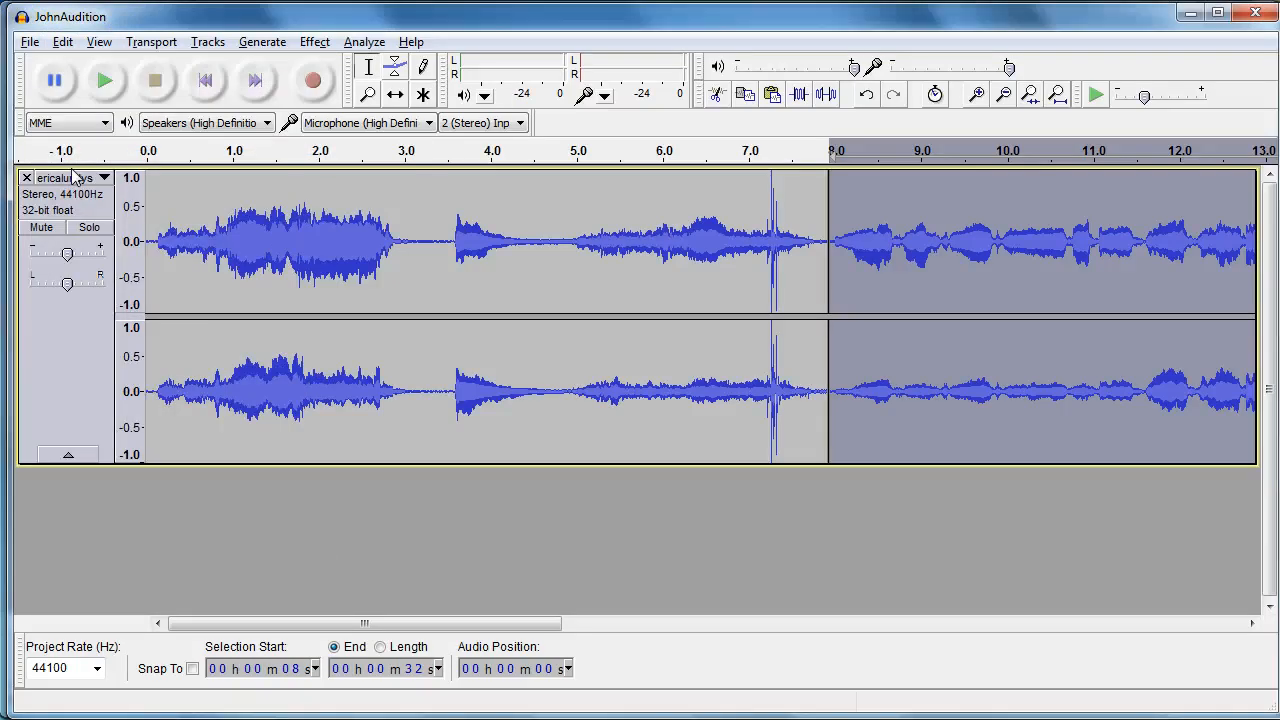
{"action": "left_click", "coordinate": [99, 42]}
{"action": "left_click", "coordinate": [103, 108]}
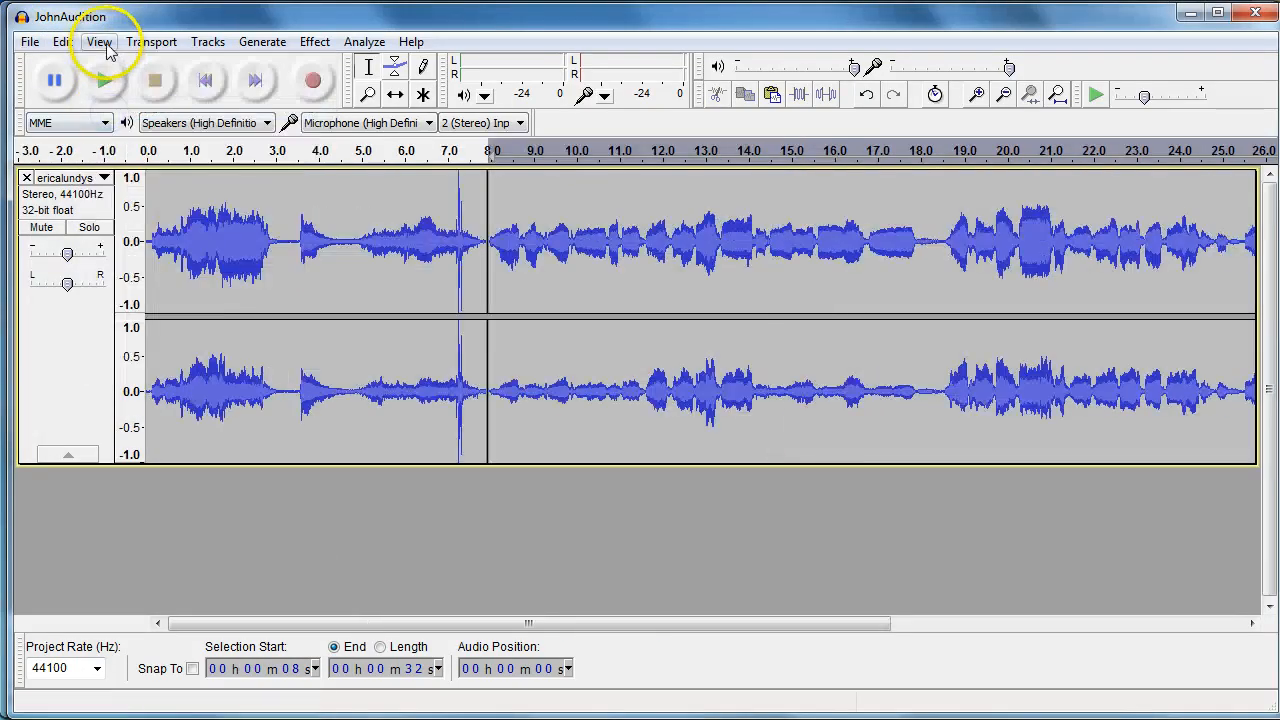
{"action": "left_click", "coordinate": [99, 42]}
{"action": "left_click", "coordinate": [105, 106]}
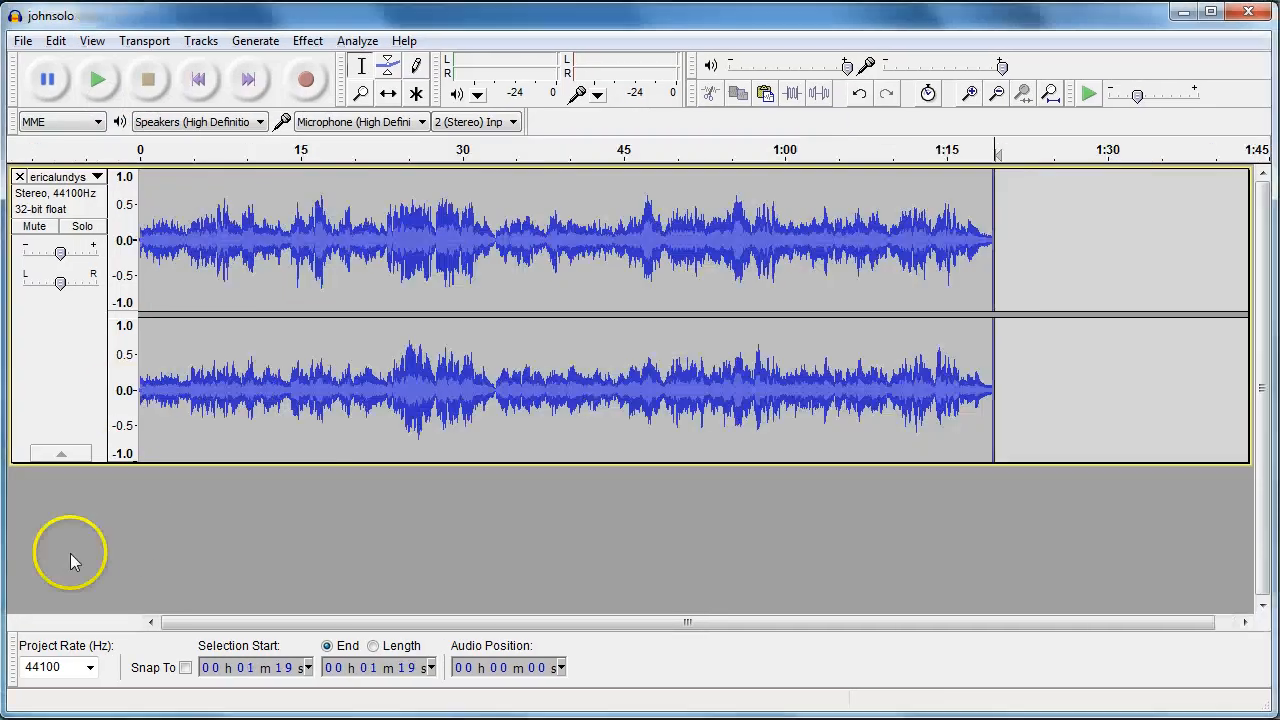
Select and copy all the audio in the johnsolo project
{"action": "left_click_drag", "start_coordinate": [995, 279], "coordinate": [124, 286]}
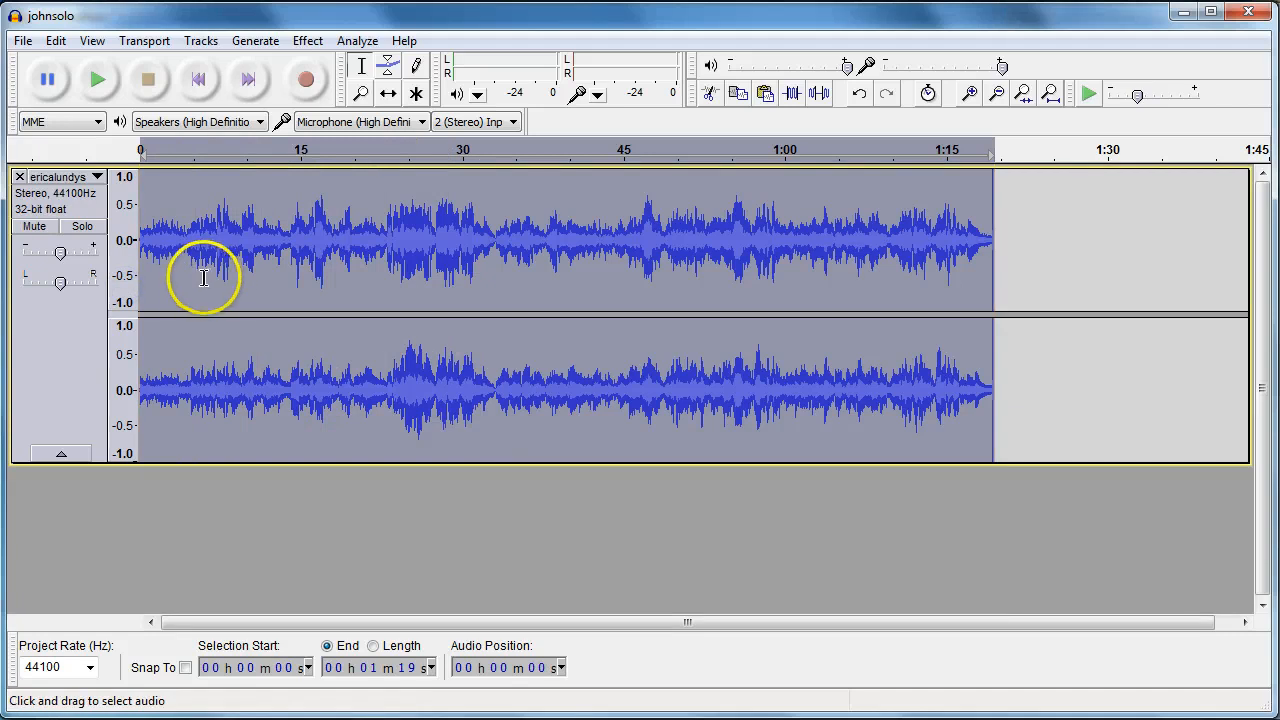
{"action": "left_click", "coordinate": [55, 40]}
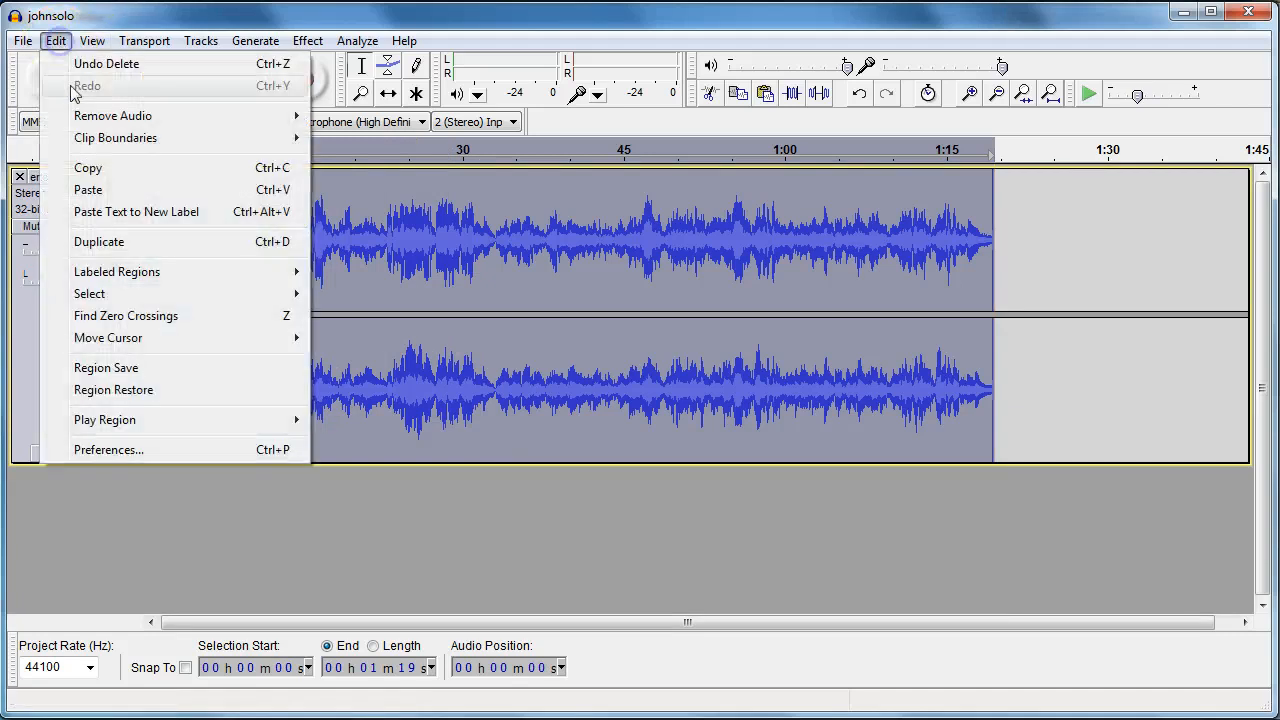
{"action": "left_click", "coordinate": [88, 168]}
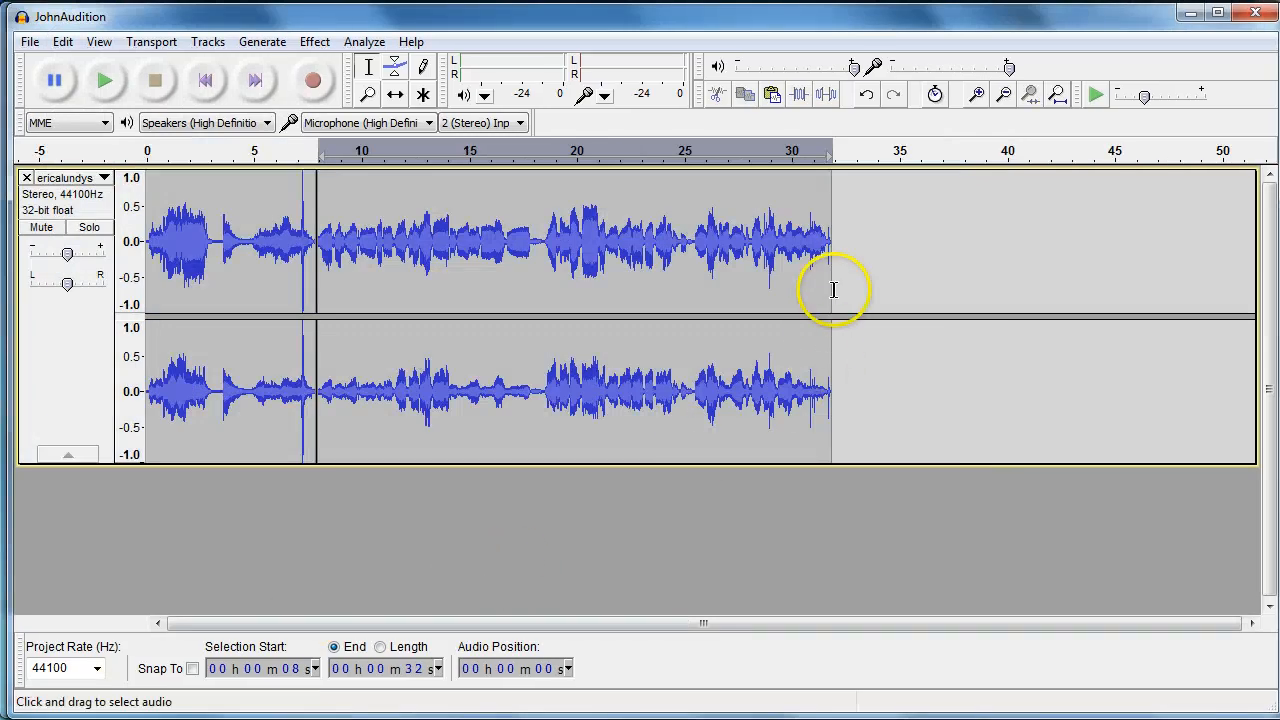
Paste the copied solo audio at the end of the existing audio in JohnAudition
{"action": "left_click", "coordinate": [833, 290]}
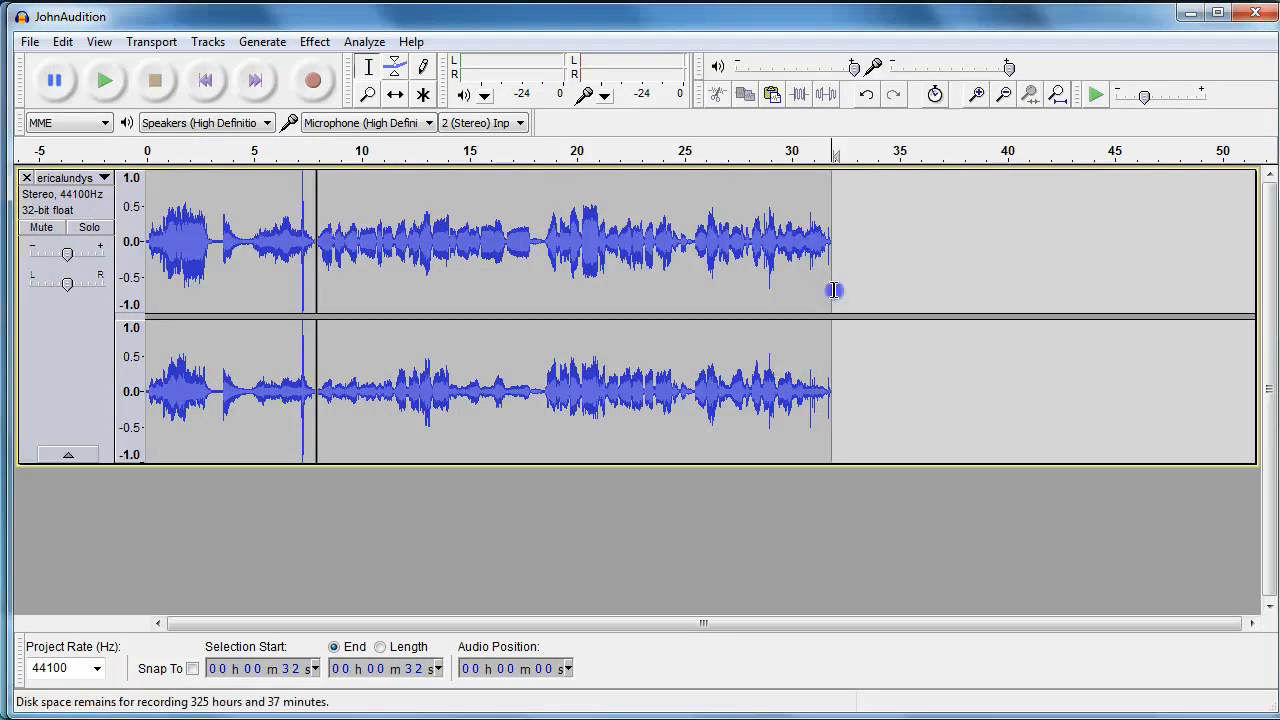
{"action": "left_click", "coordinate": [66, 46]}
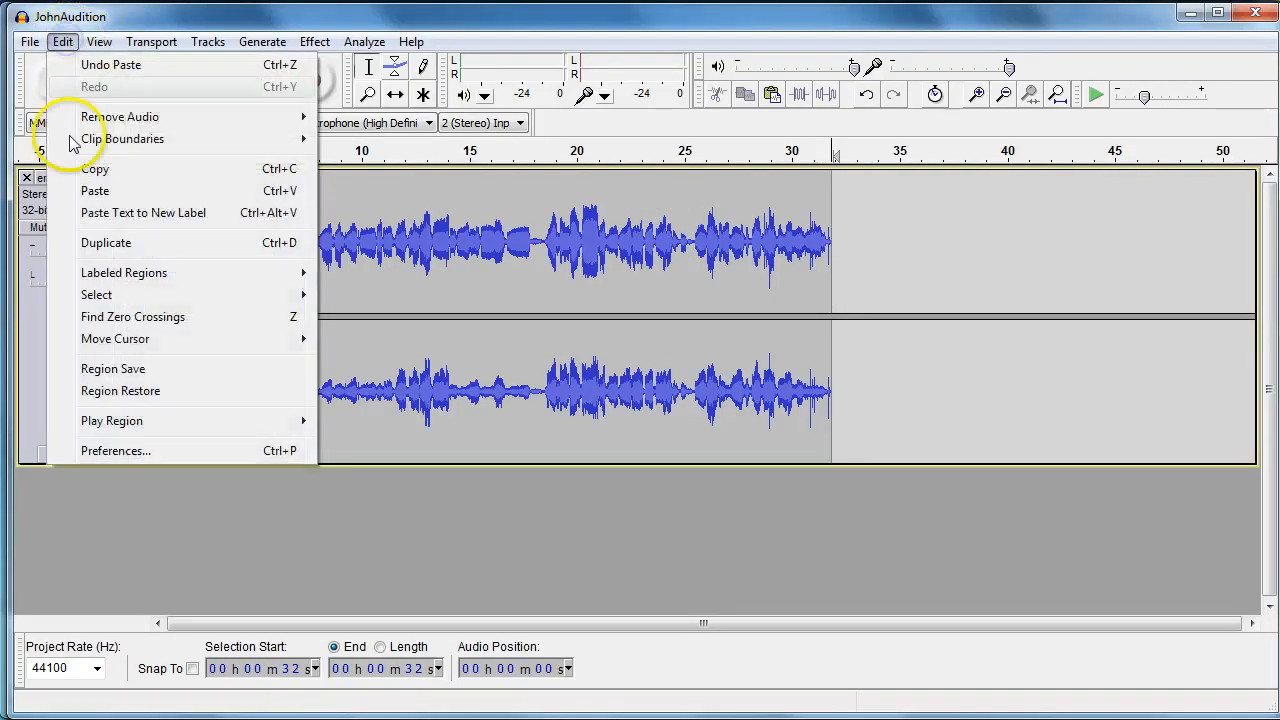
{"action": "left_click", "coordinate": [80, 189]}
Play the combined audio briefly from its beginning, then save the JohnAudition project
{"action": "left_click", "coordinate": [99, 42]}
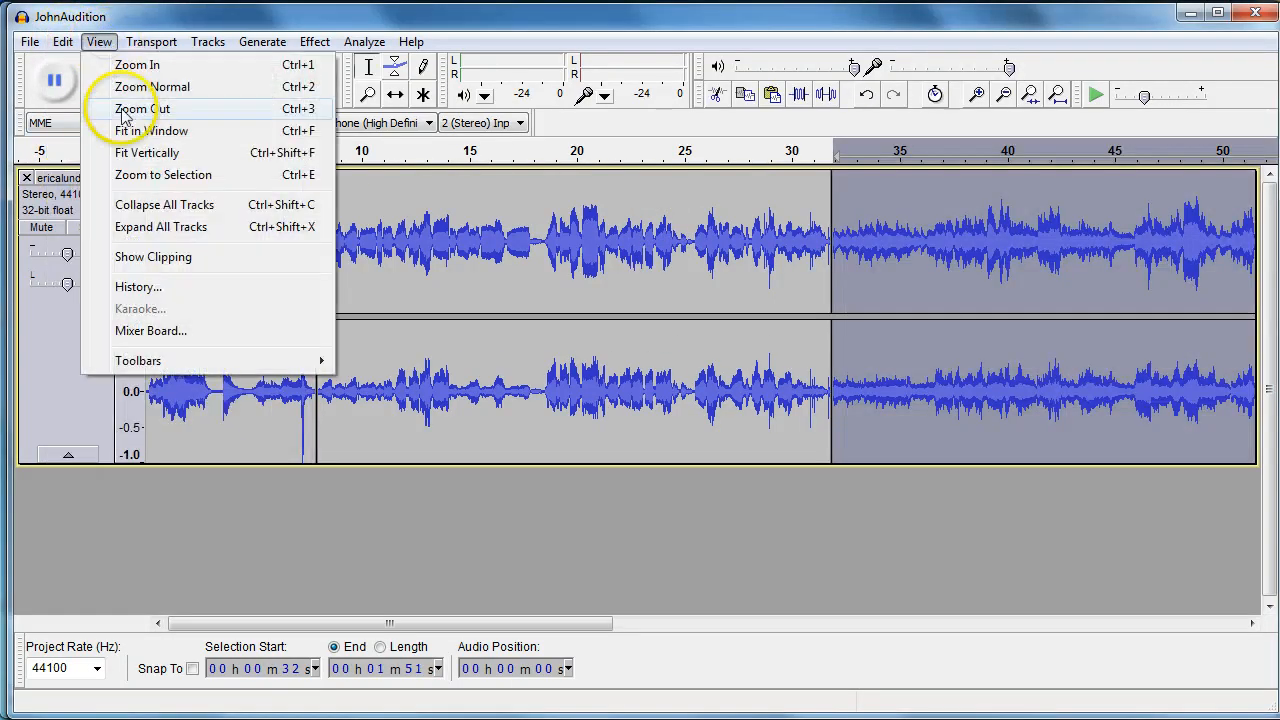
{"action": "left_click", "coordinate": [140, 108]}
{"action": "left_click", "coordinate": [100, 44]}
{"action": "left_click", "coordinate": [320, 108]}
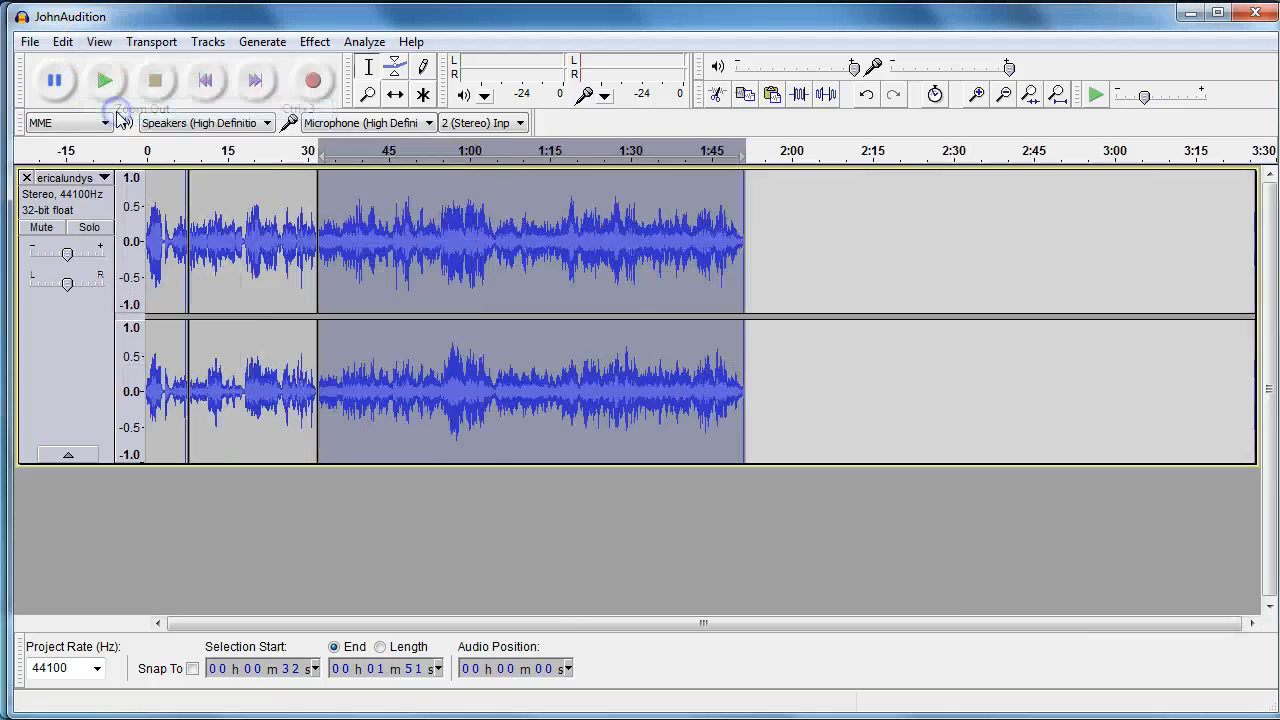
{"action": "left_click", "coordinate": [116, 253]}
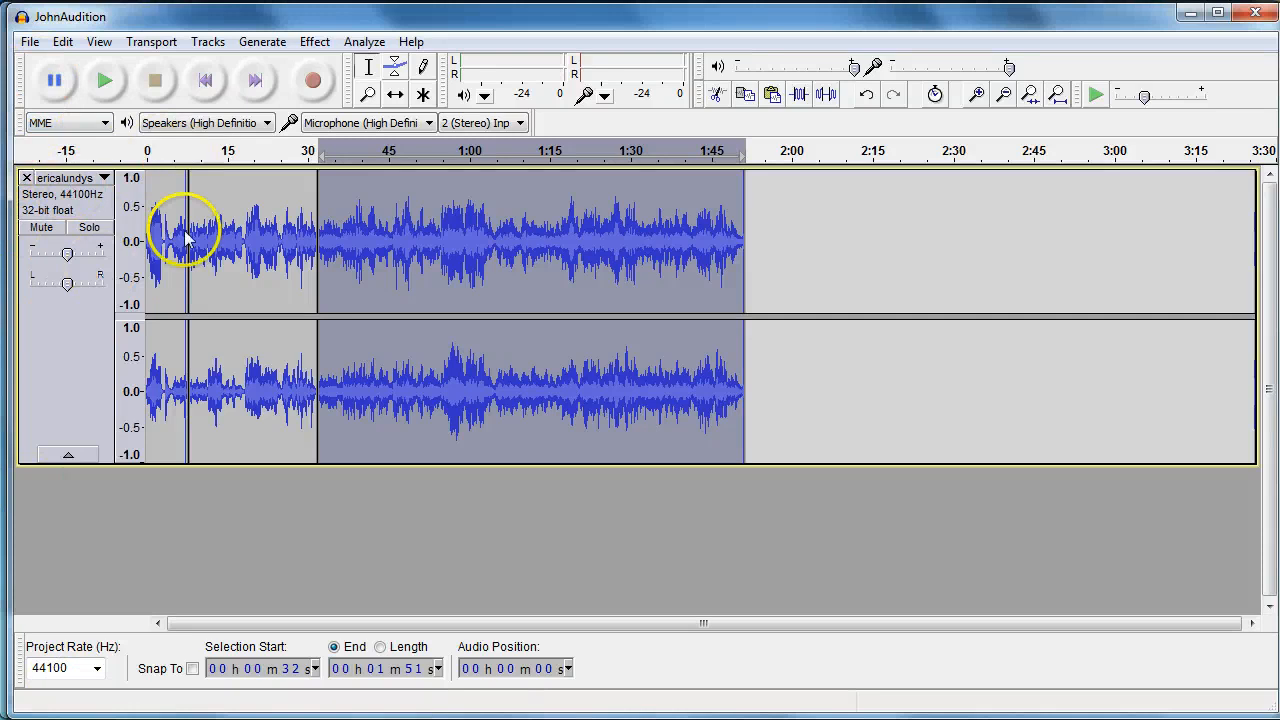
{"action": "left_click", "coordinate": [147, 293]}
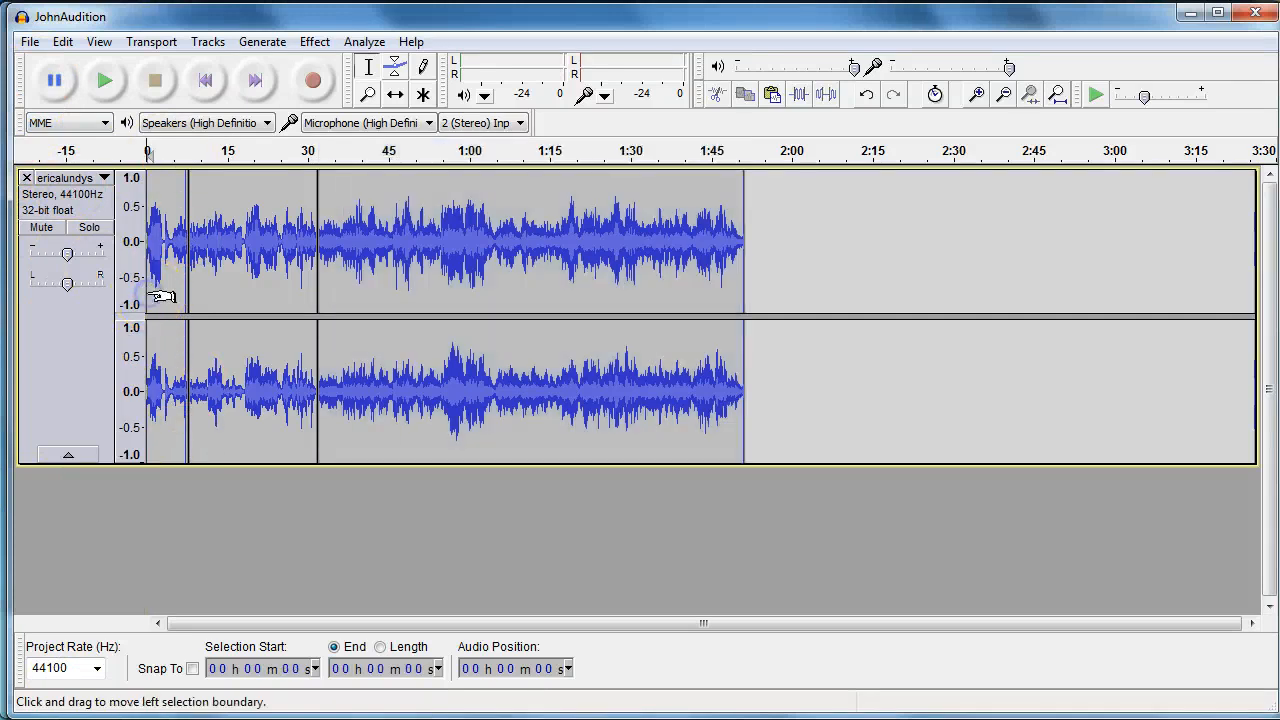
{"action": "left_click", "coordinate": [108, 82]}
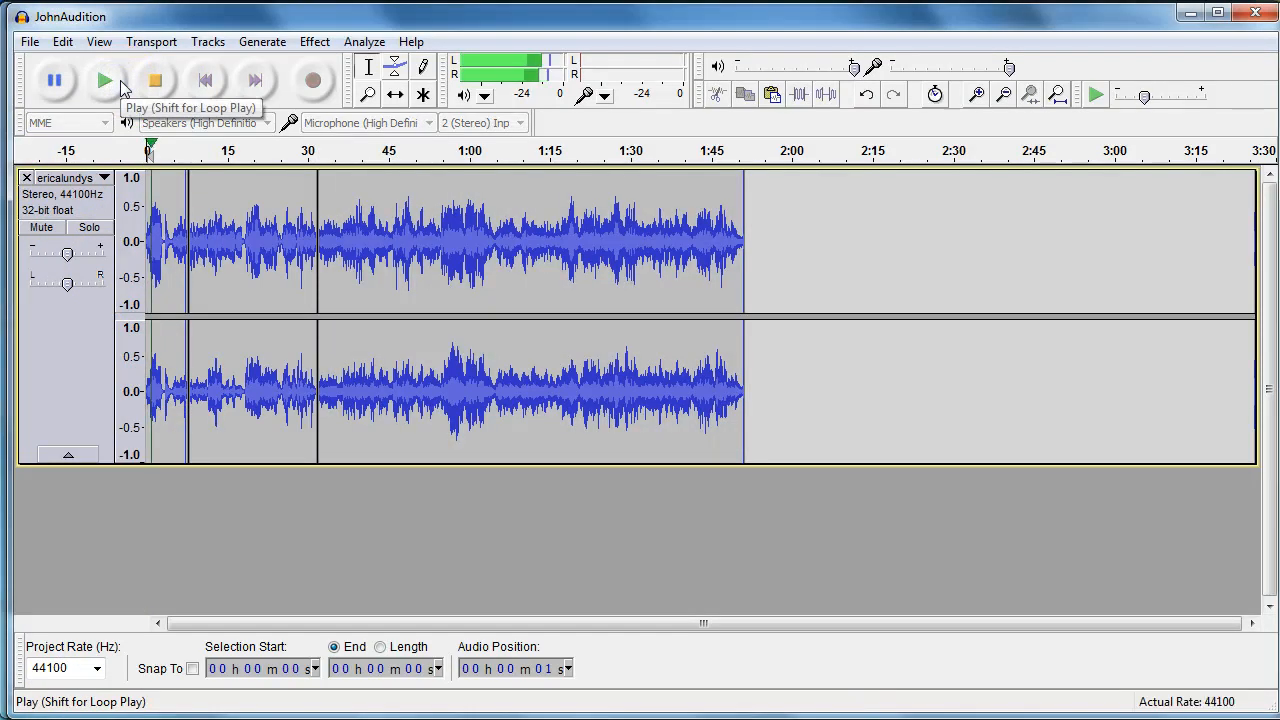
{"action": "left_click", "coordinate": [155, 84]}
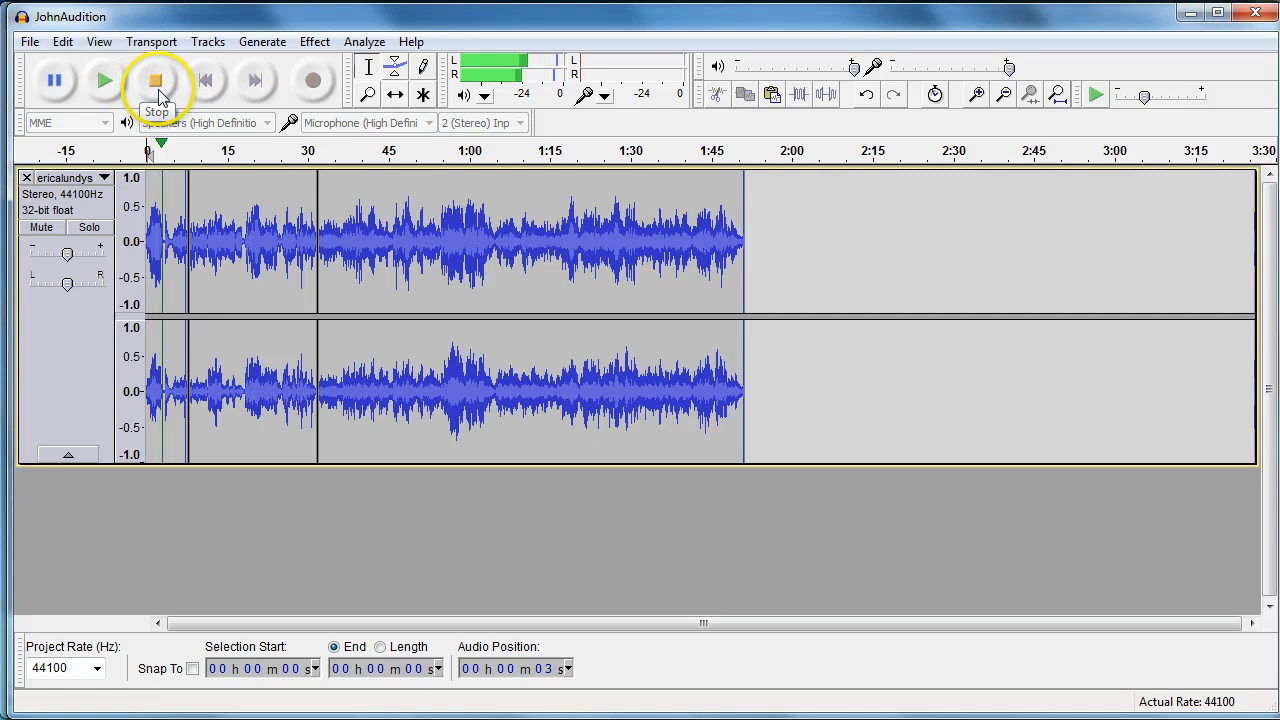
{"action": "left_click", "coordinate": [30, 41]}
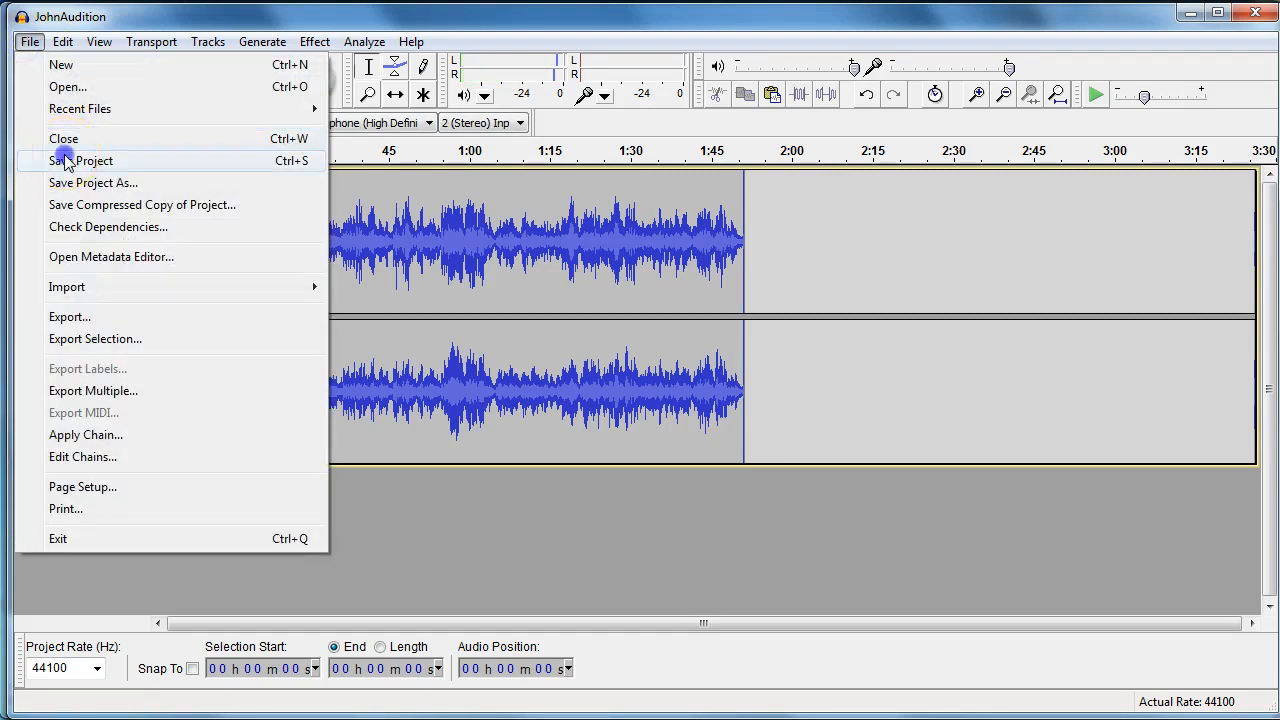
{"action": "left_click", "coordinate": [66, 160]}
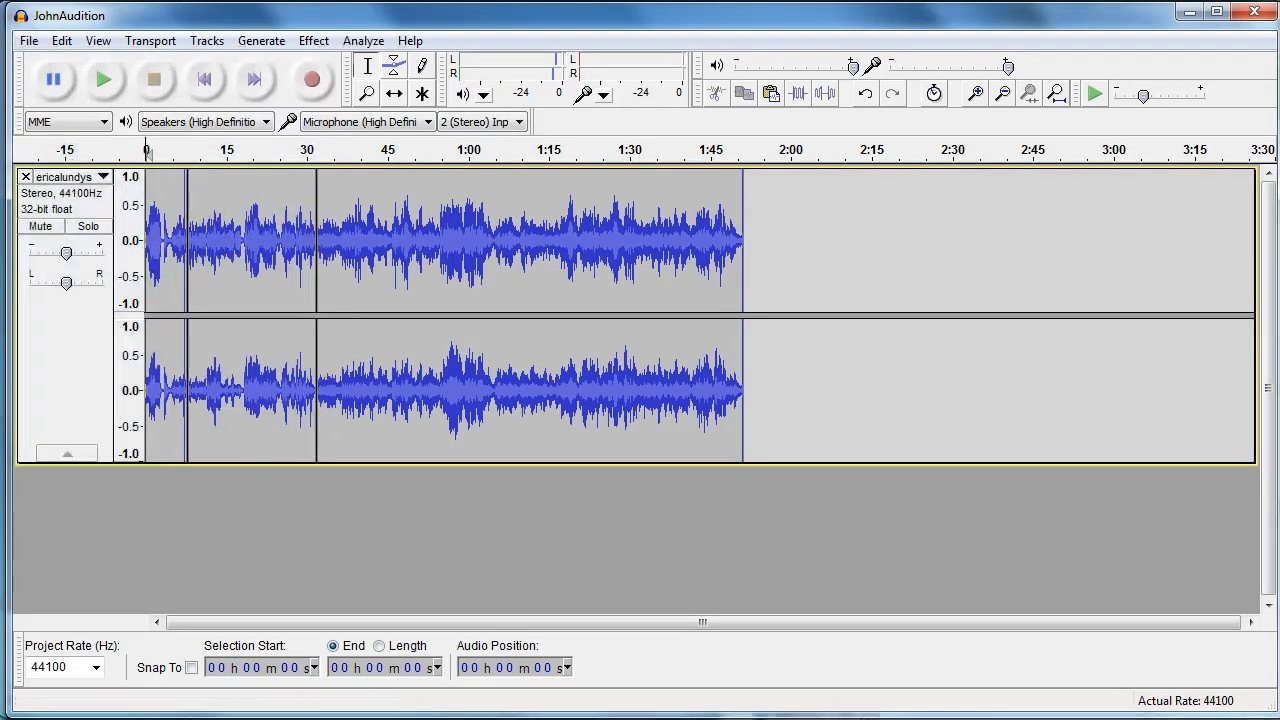
{"action": "left_click", "coordinate": [29, 42]}
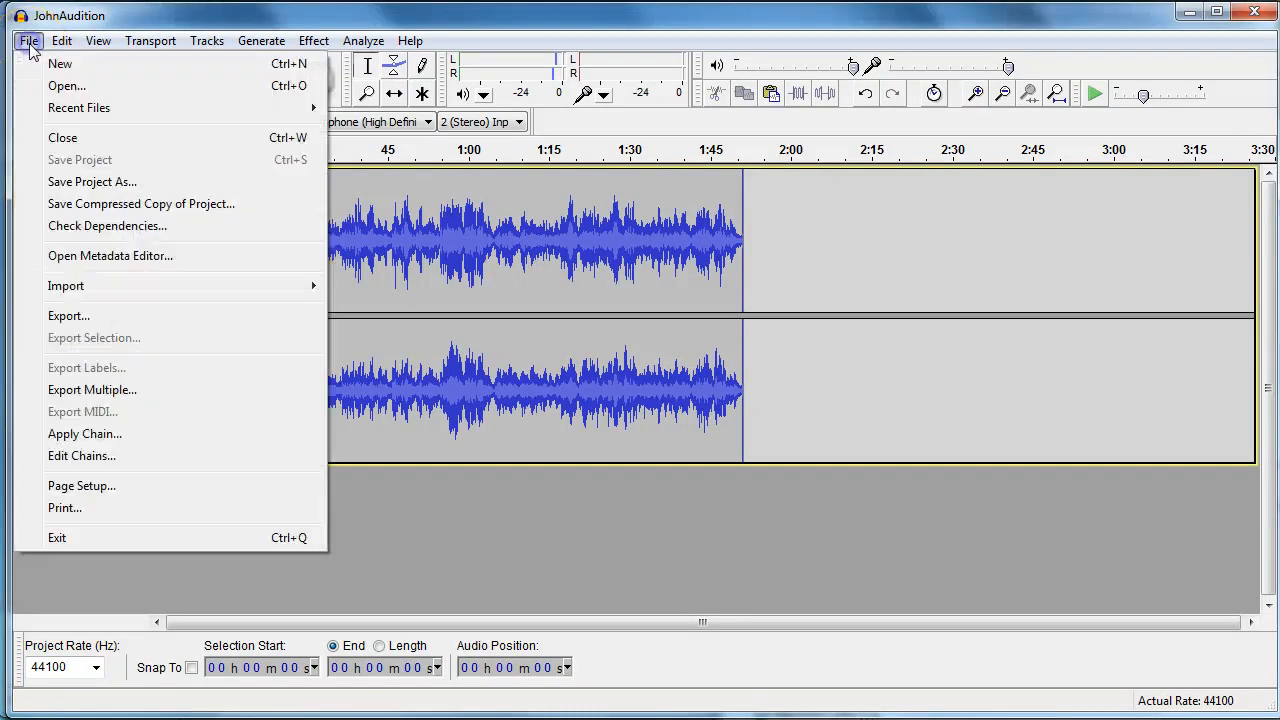
{"action": "left_click", "coordinate": [68, 316]}
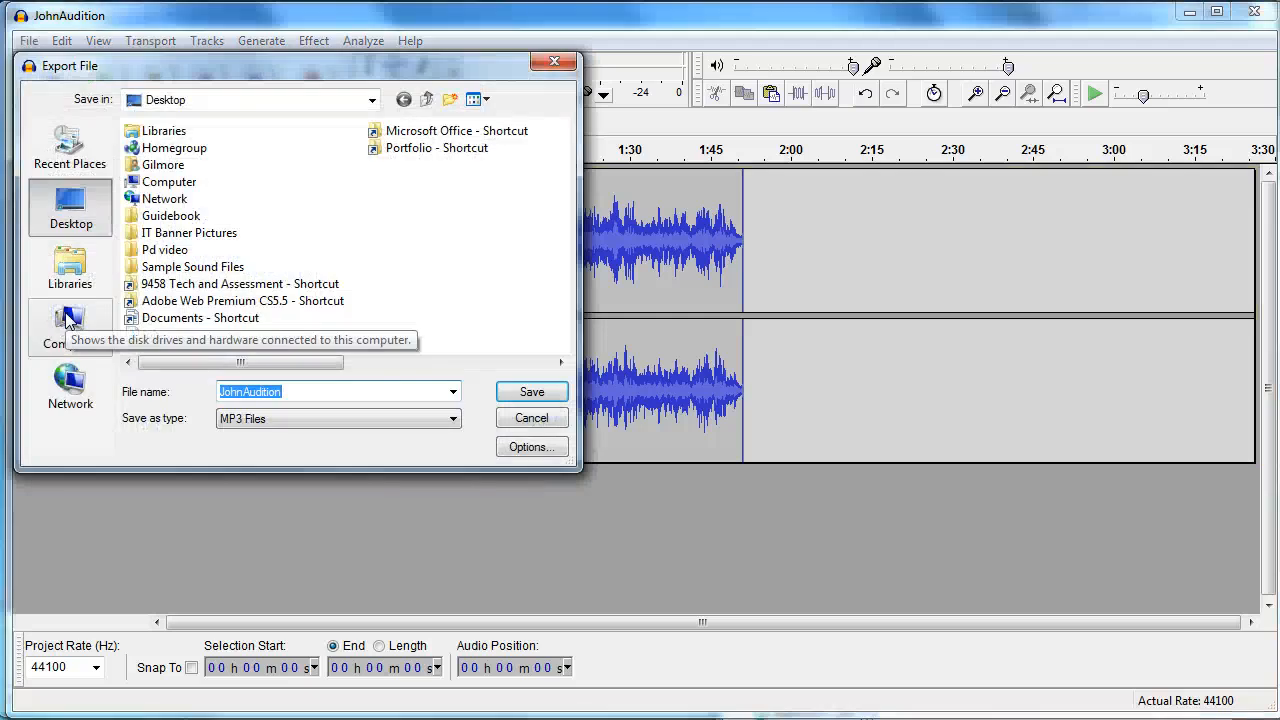
{"action": "left_click", "coordinate": [244, 421]}
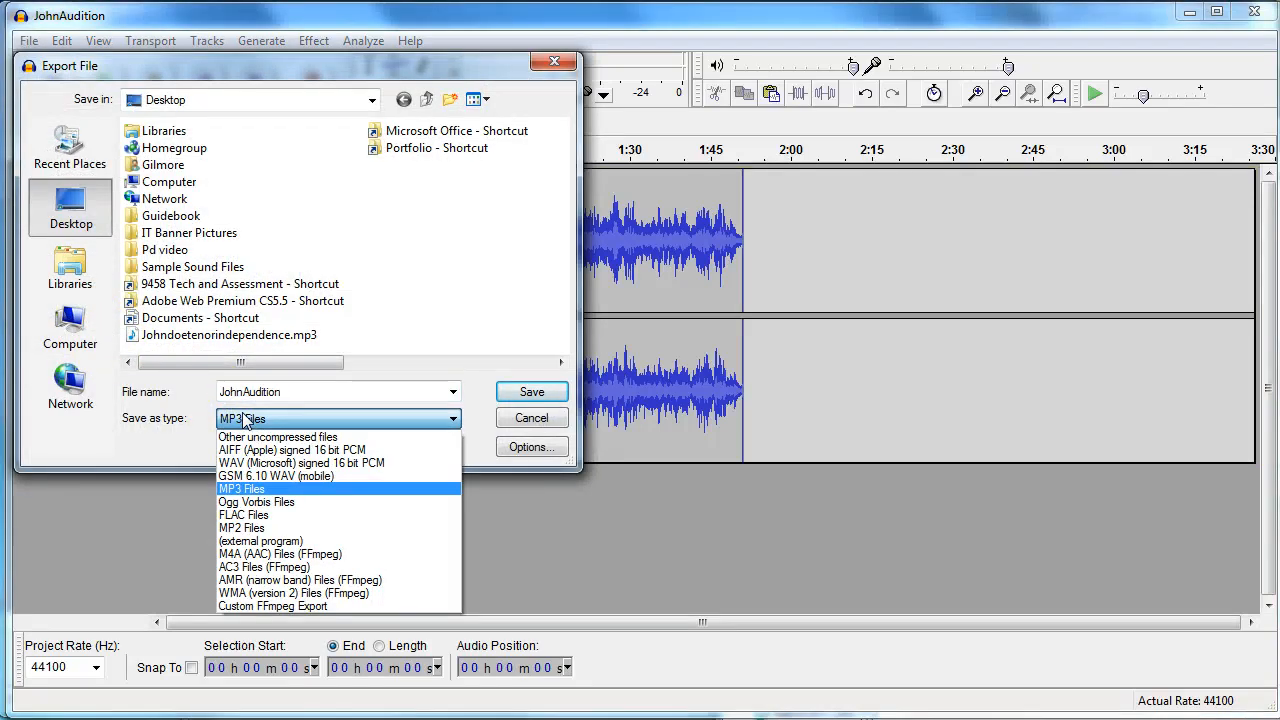
{"action": "left_click", "coordinate": [268, 490]}
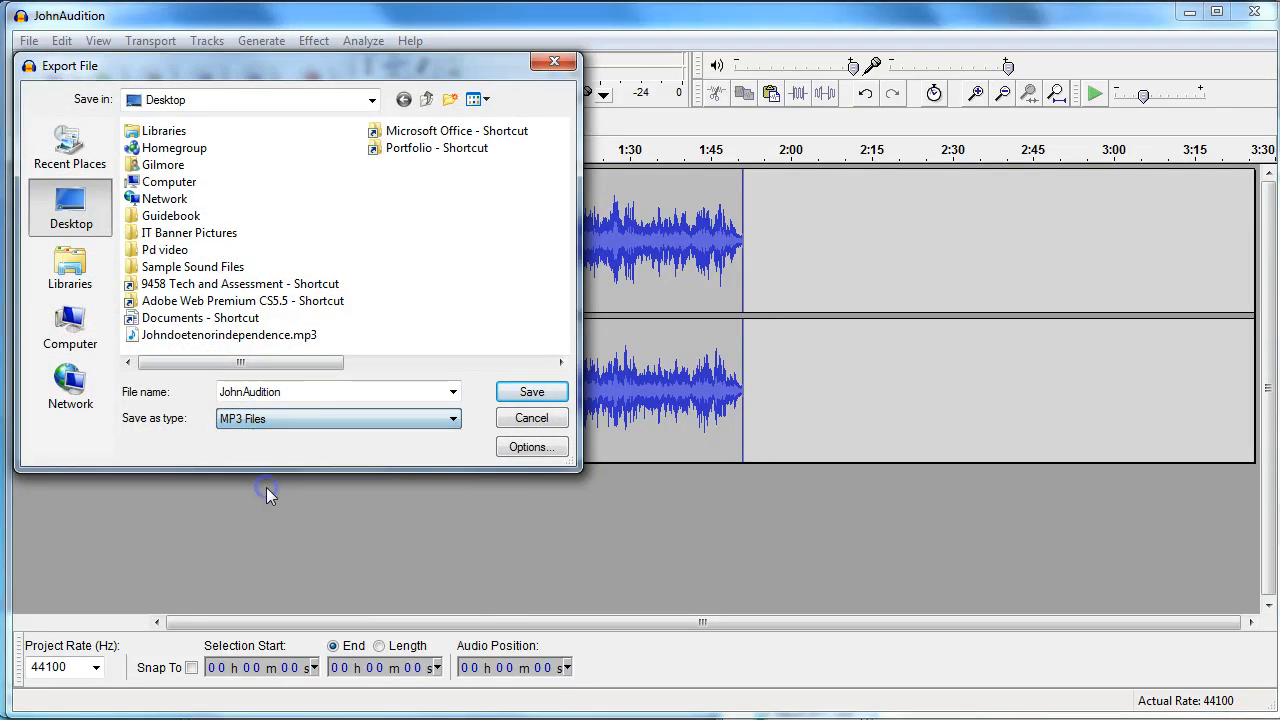
{"action": "double_click", "coordinate": [285, 392]}
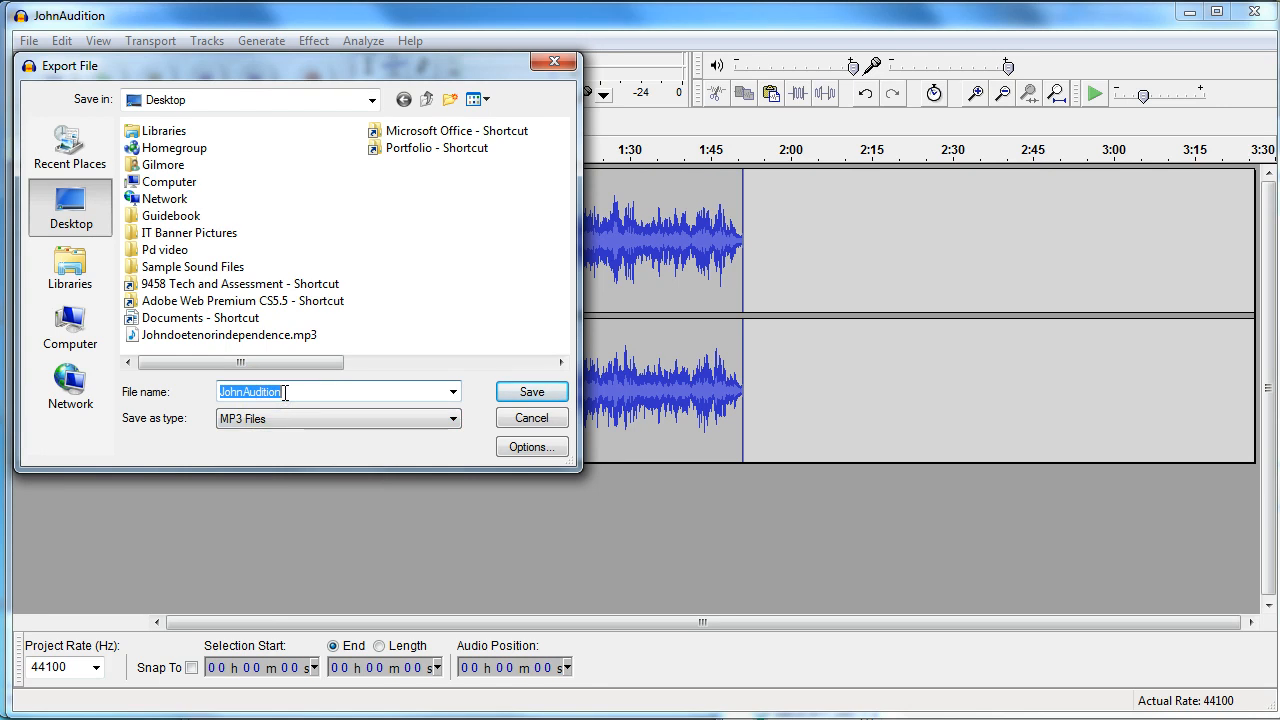
{"action": "type", "text": "johngreentenor"}
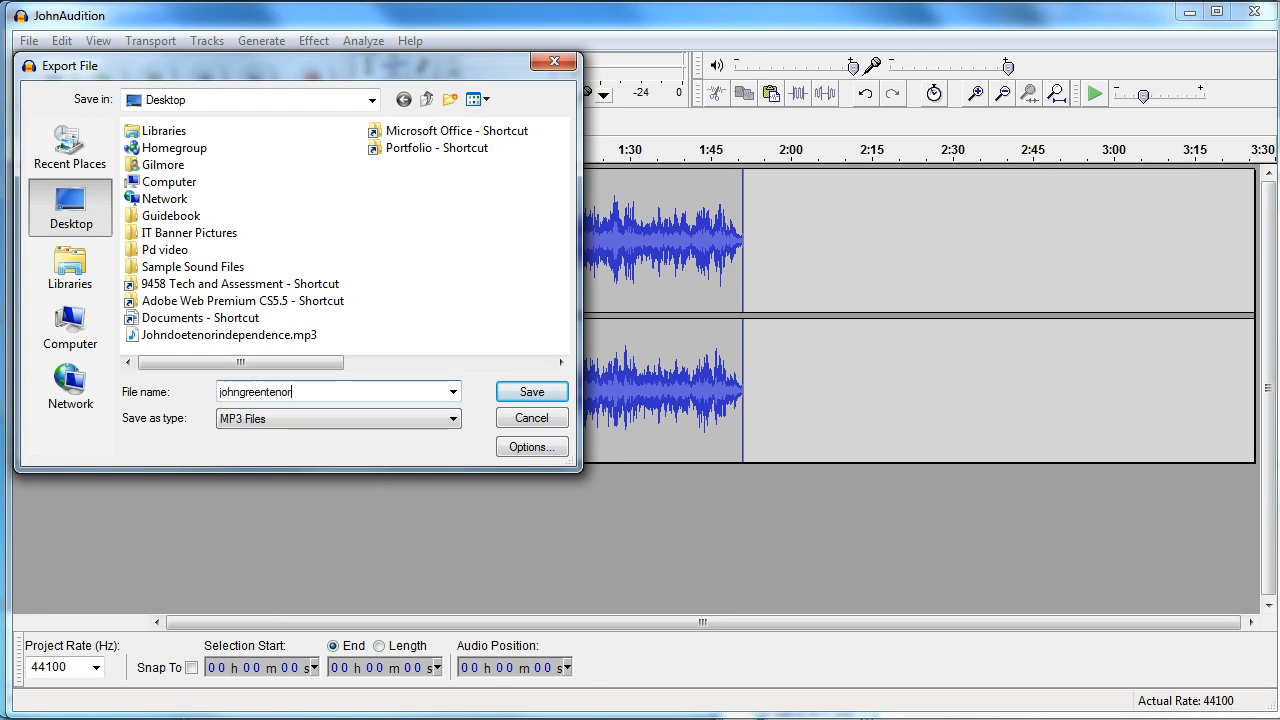
{"action": "type", "text": "independence.mp3"}
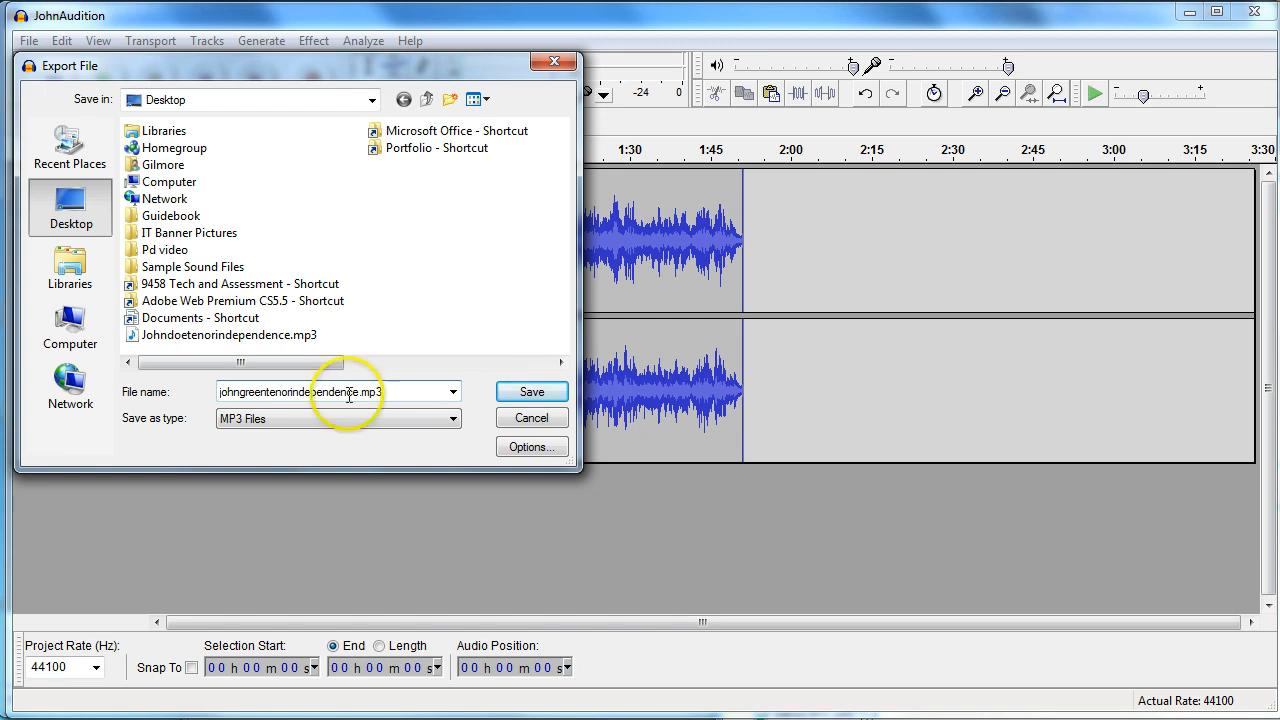
{"action": "left_click", "coordinate": [532, 391]}
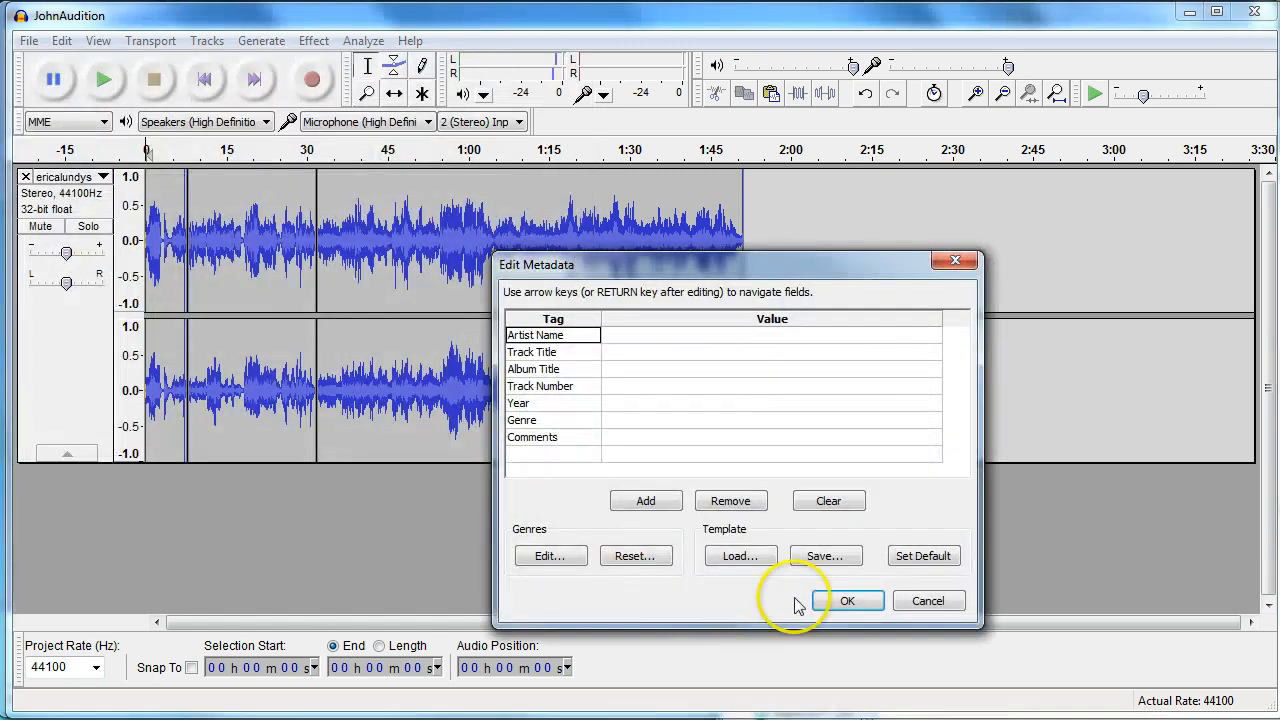
{"action": "left_click", "coordinate": [845, 600]}
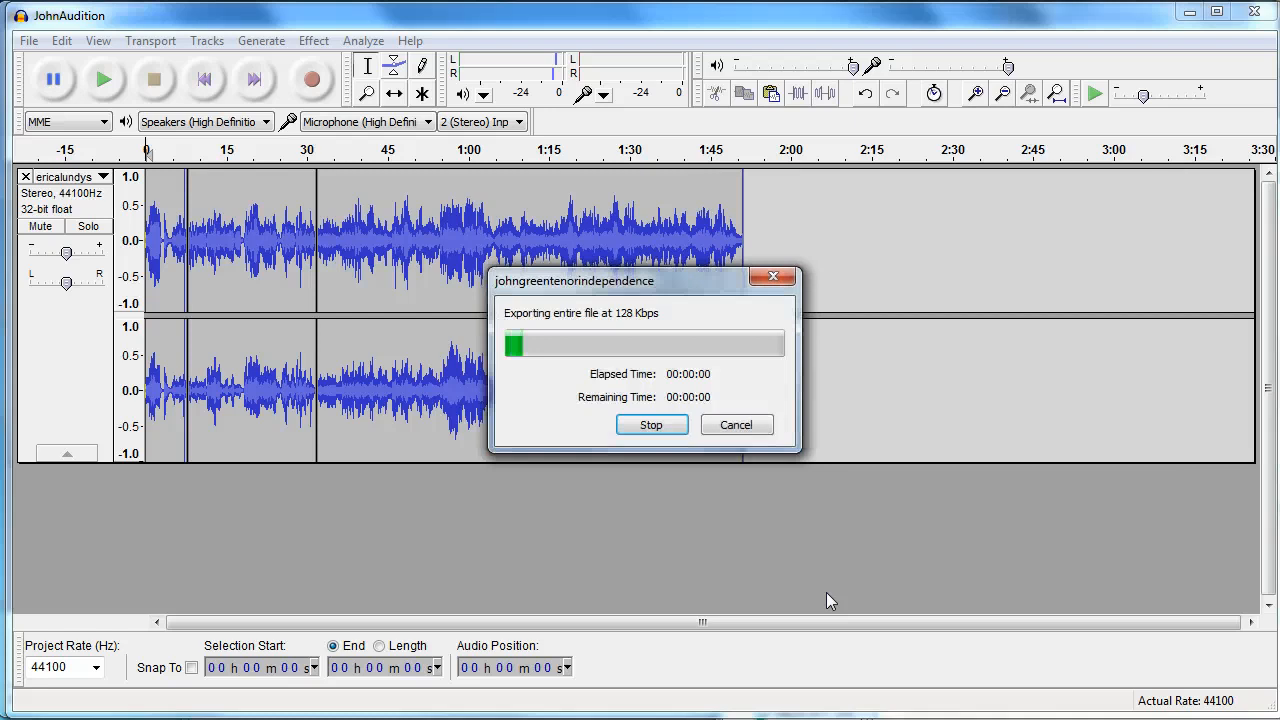